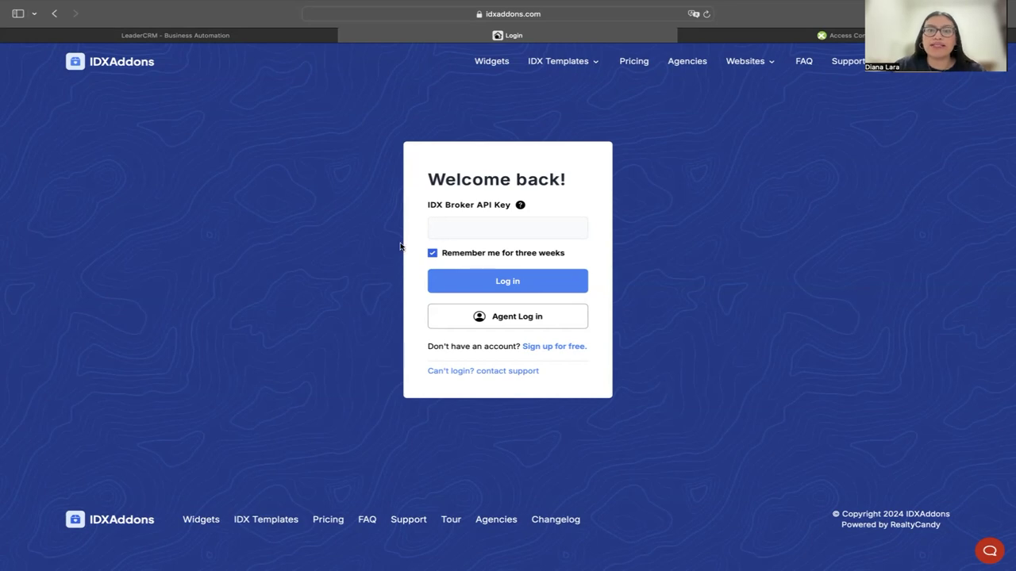
# Fill in the saved IDX Broker API key and untick 'Remember me for three weeks'
pyautogui.moveTo(429, 205); pyautogui.dragTo(472, 206)
pyautogui.click(481, 206)
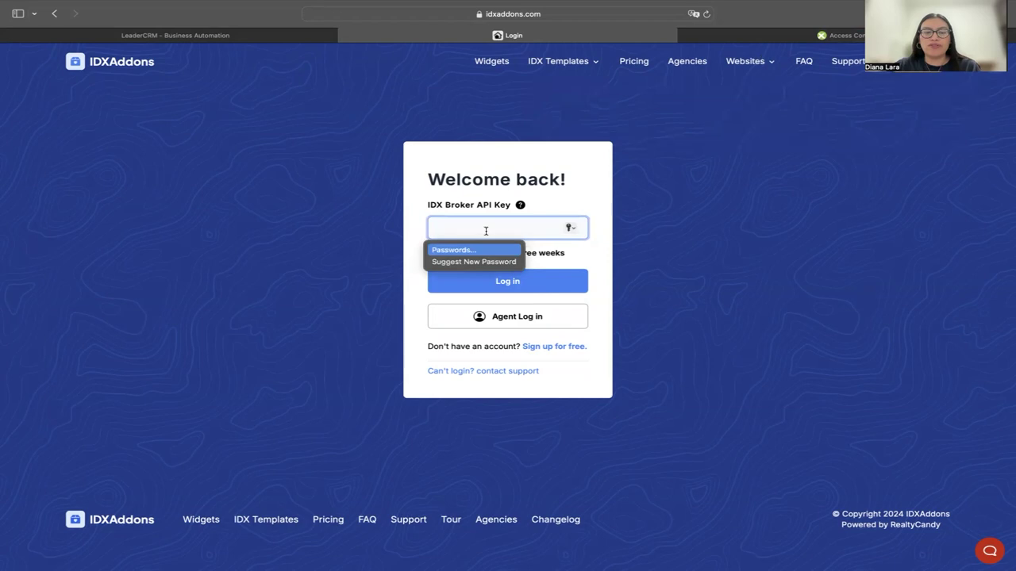
pyautogui.press('super+v')
pyautogui.click(433, 252)
# Log in, then browse the Apps catalog down to the LeadConnector section's carousel
pyautogui.click(479, 284)
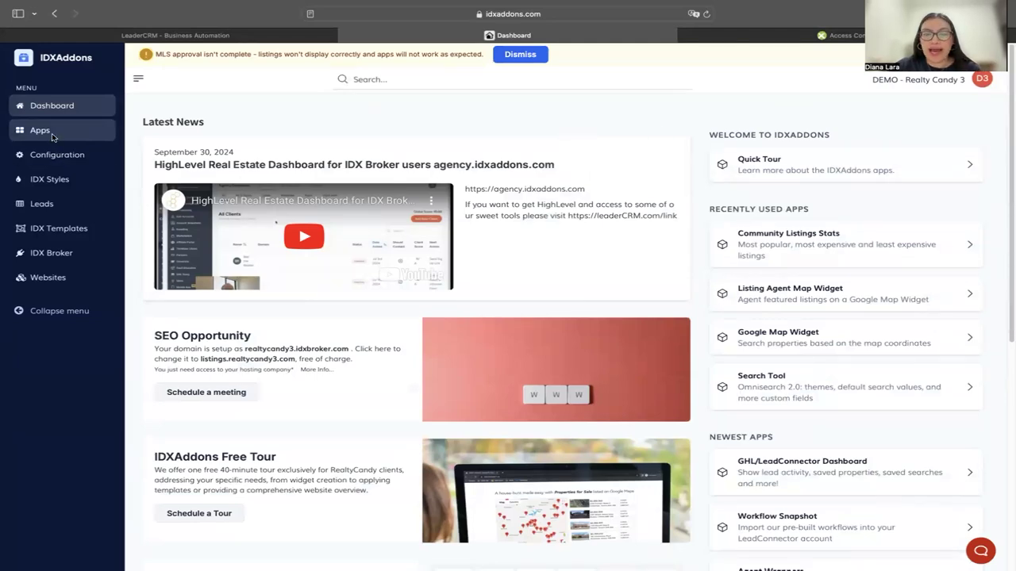
pyautogui.click(53, 138)
pyautogui.scroll(-2, 508, 253)
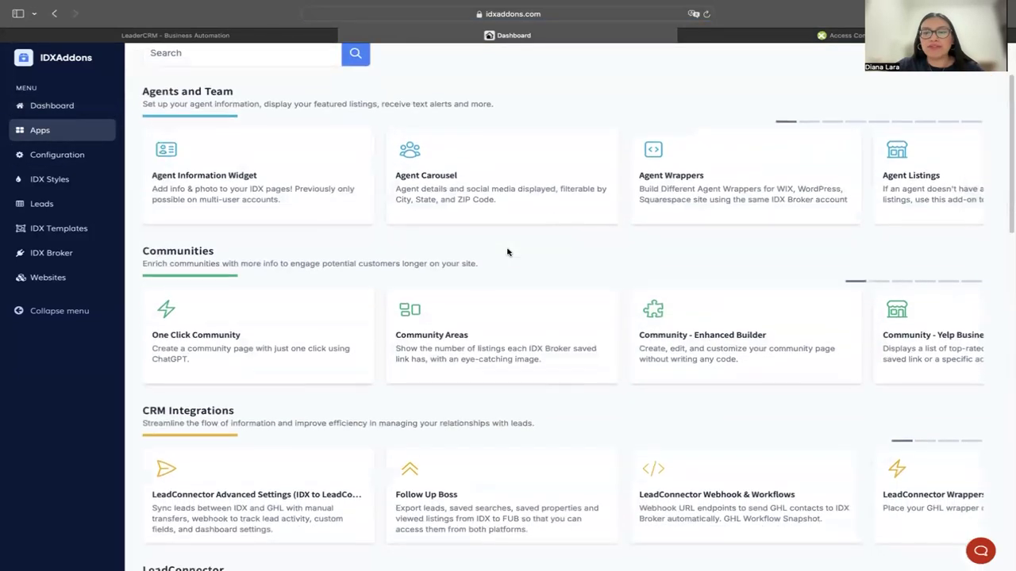
pyautogui.scroll(-6, 507, 253)
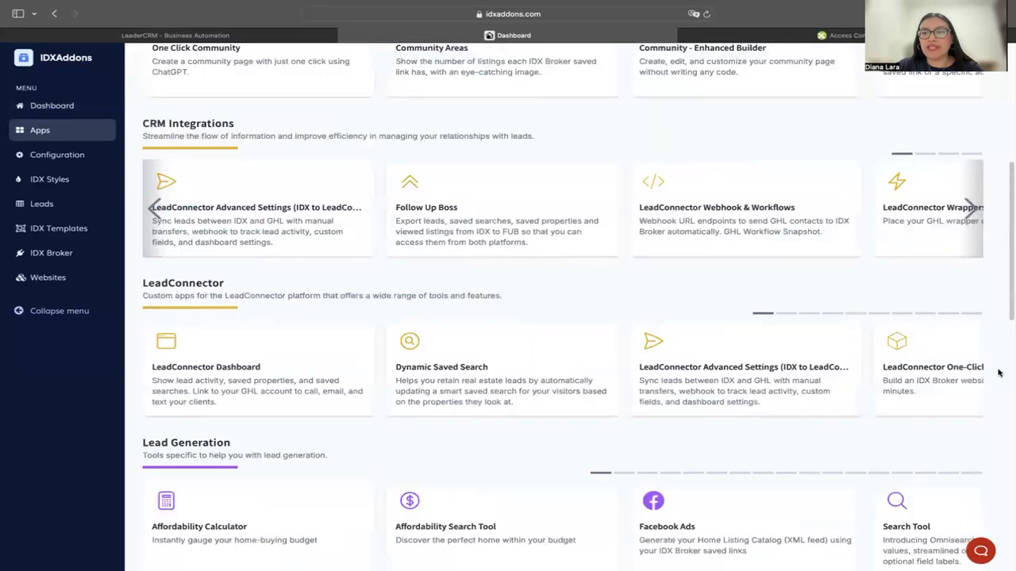
pyautogui.click(971, 367)
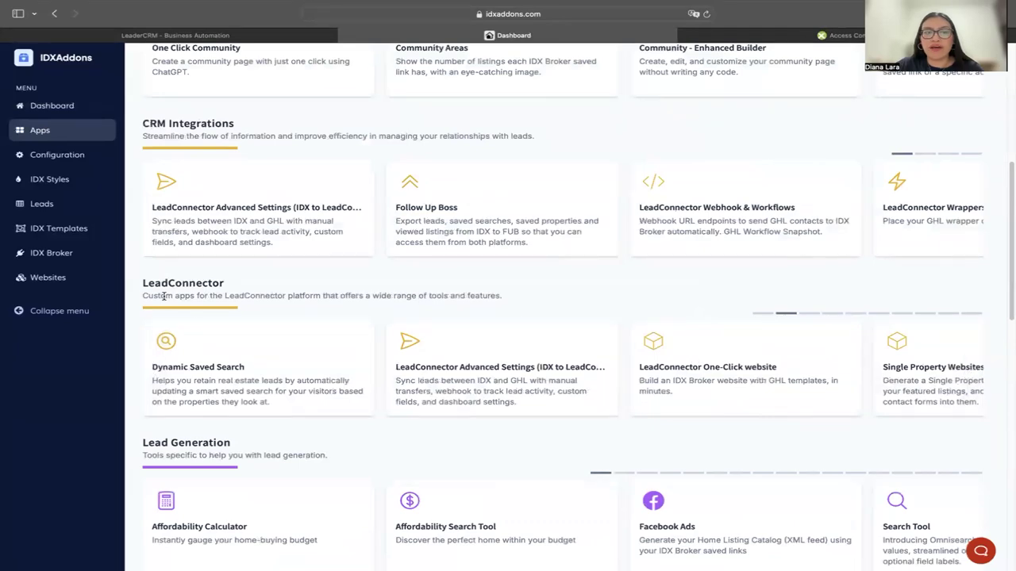
pyautogui.moveTo(140, 284); pyautogui.dragTo(334, 288)
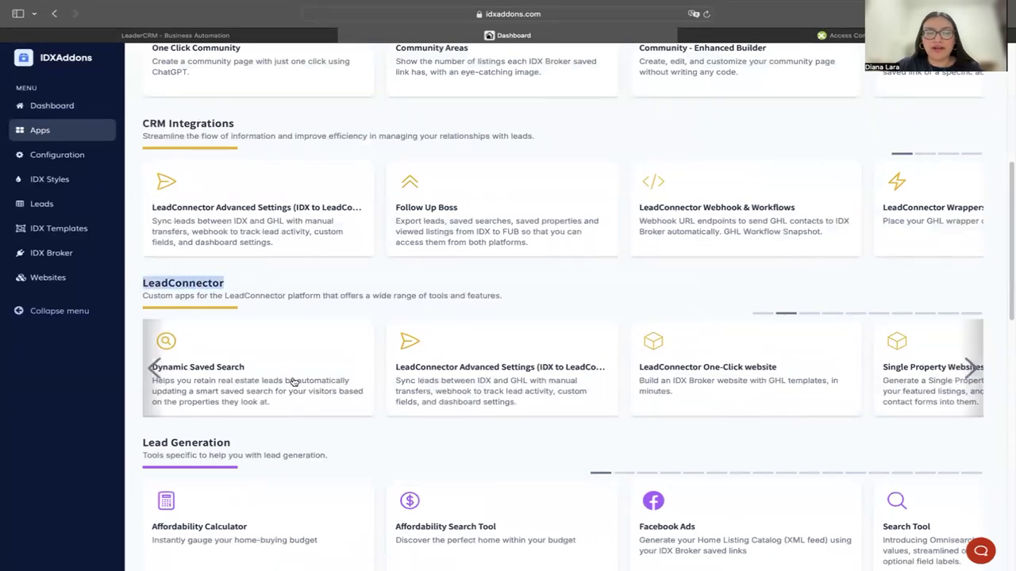
# Open the LeadConnector One-Click website app and go to its One Click settings
pyautogui.click(696, 369)
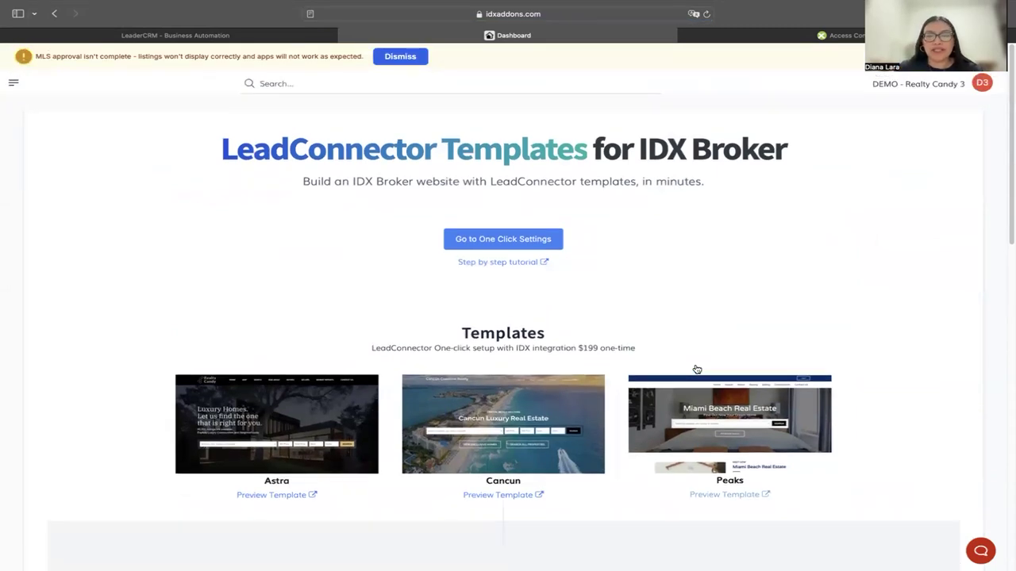
pyautogui.click(479, 239)
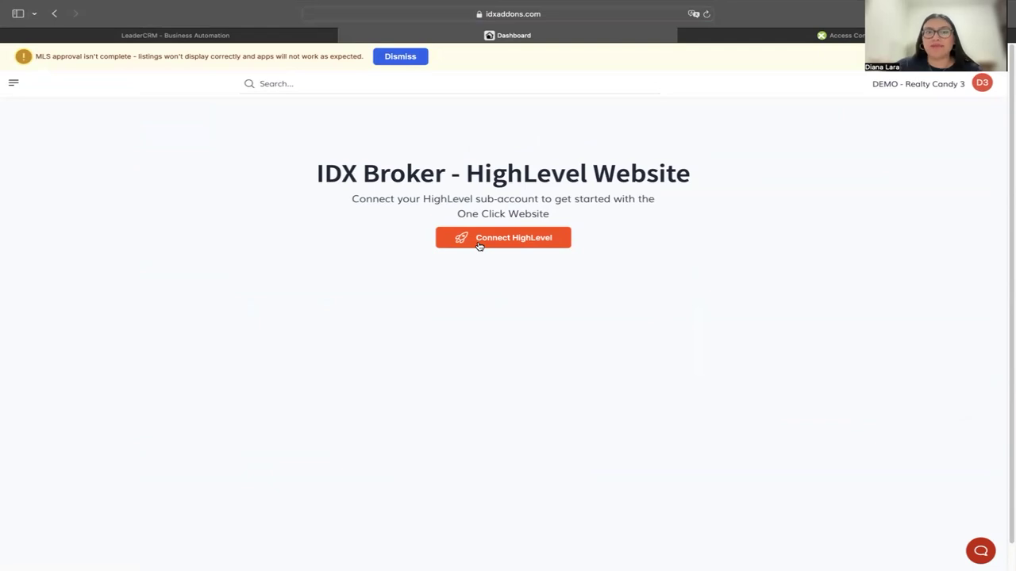
# Connect HighLevel by choosing the test sub-account in the account list
pyautogui.click(506, 243)
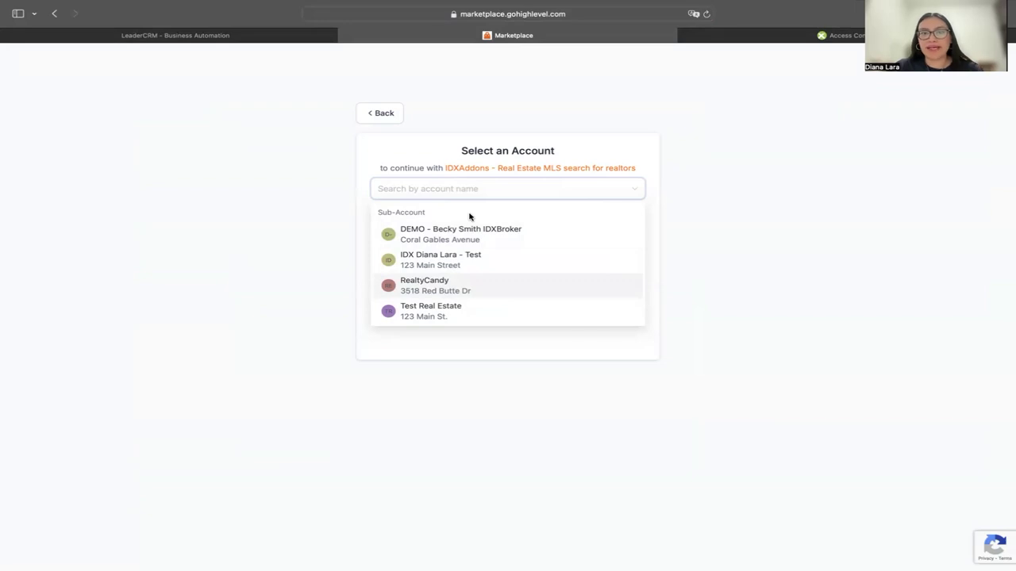
pyautogui.click(435, 263)
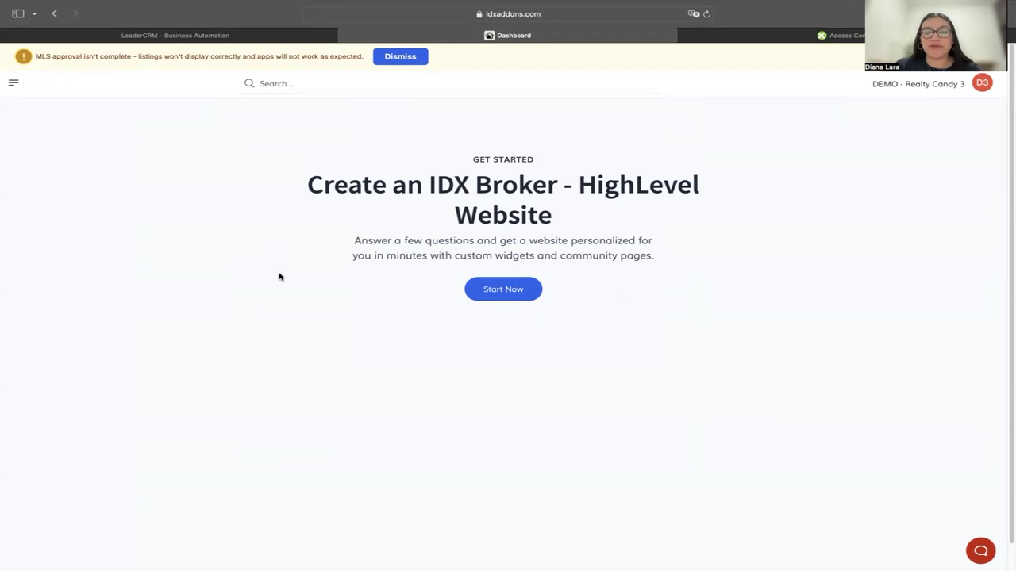
# Start the wizard with the Astra template, leaving primary and secondary colours black
pyautogui.click(520, 294)
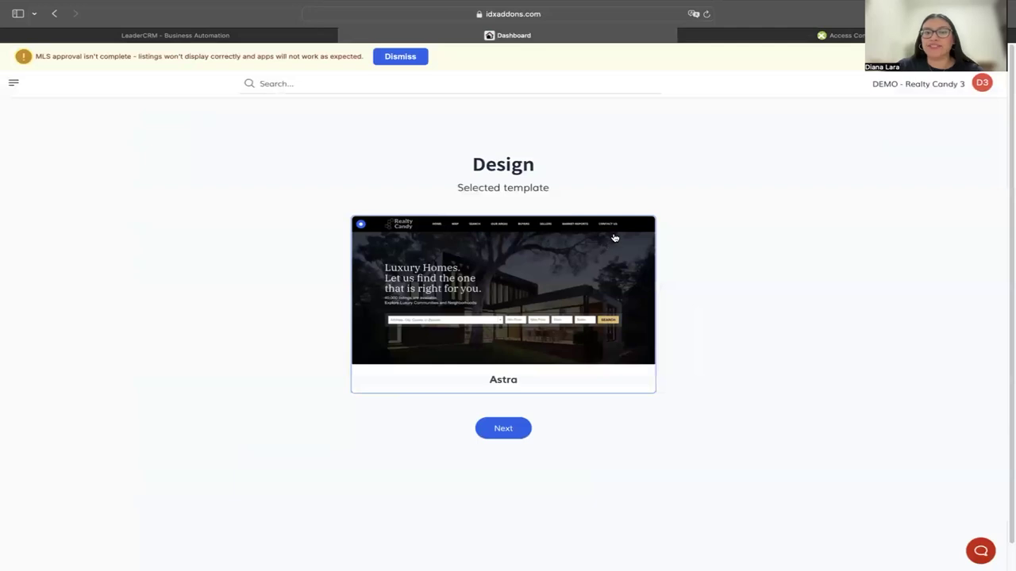
pyautogui.click(510, 429)
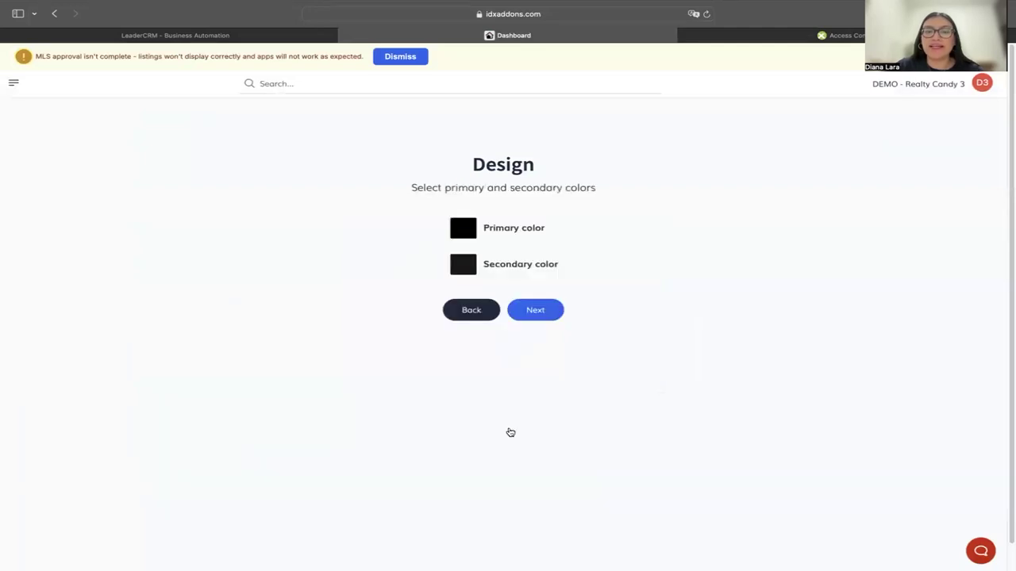
pyautogui.click(470, 230)
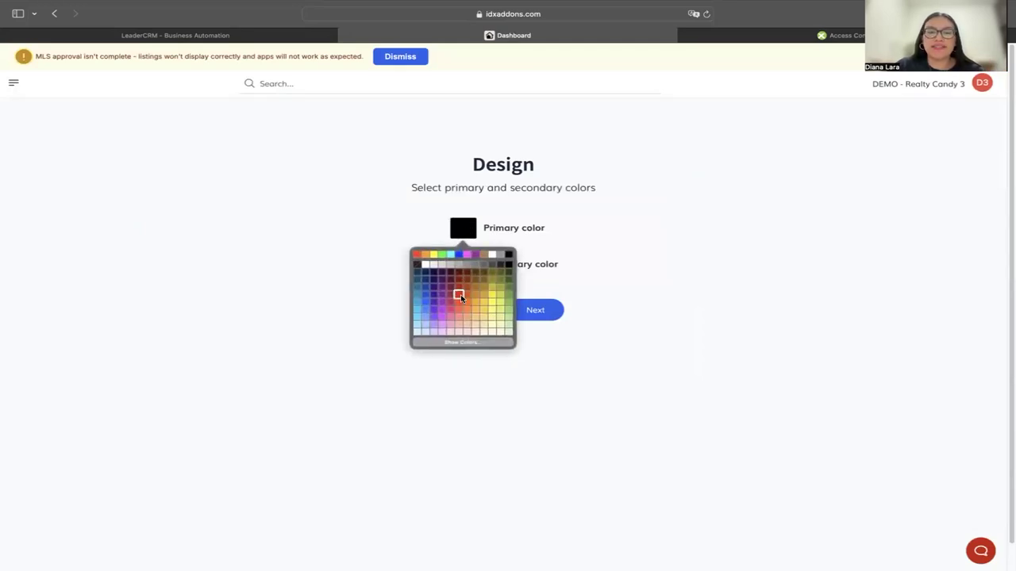
pyautogui.click(594, 244)
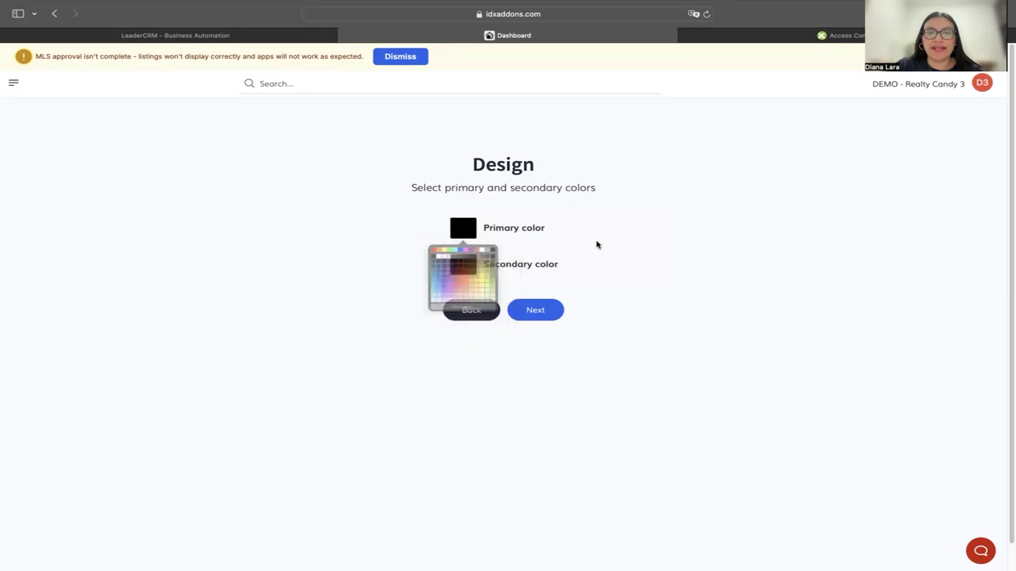
pyautogui.click(470, 268)
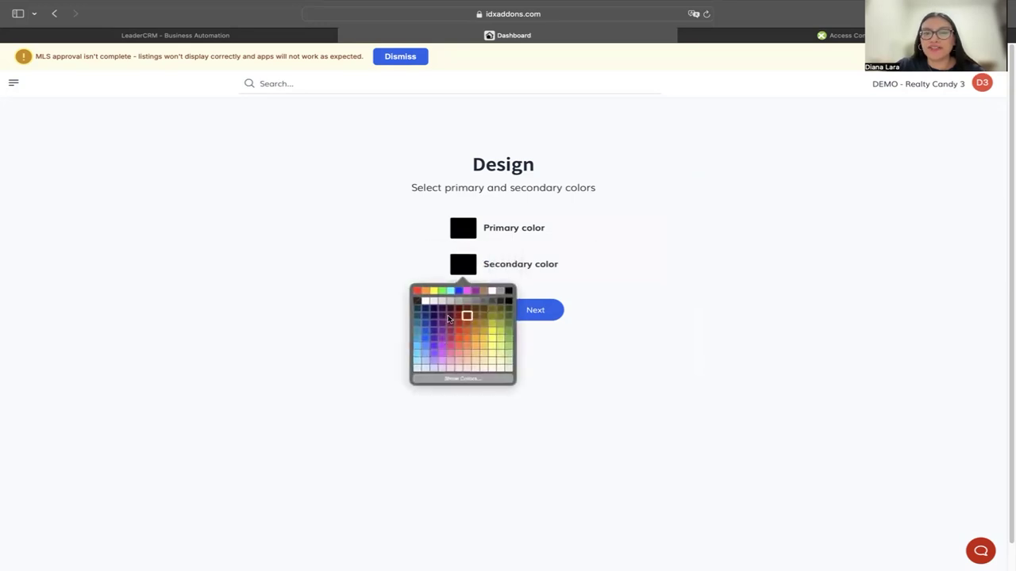
pyautogui.click(361, 232)
pyautogui.click(537, 309)
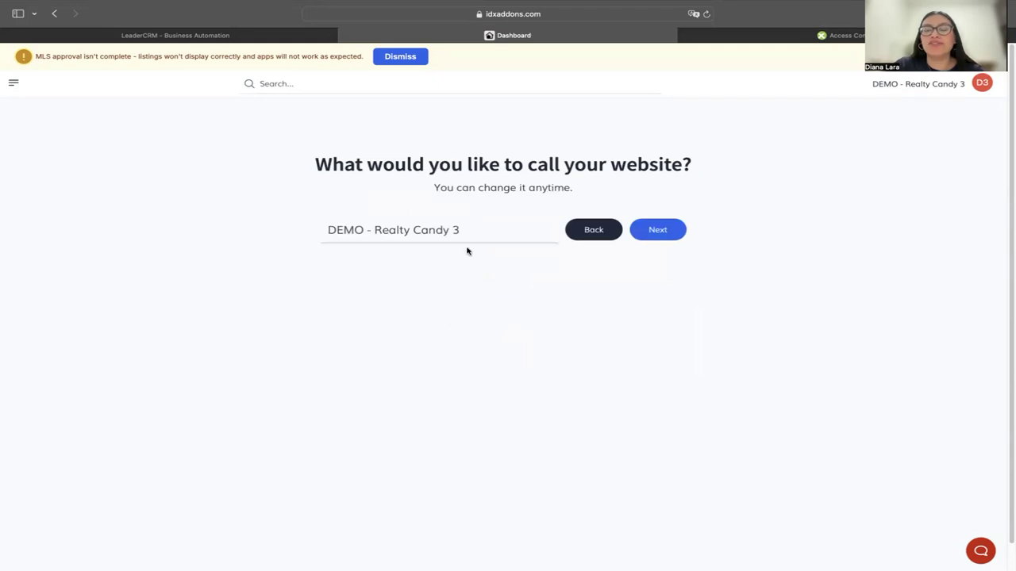
# Rename the website to a test name ending 'Test One Click' and review the widgets
pyautogui.moveTo(466, 233); pyautogui.dragTo(269, 227)
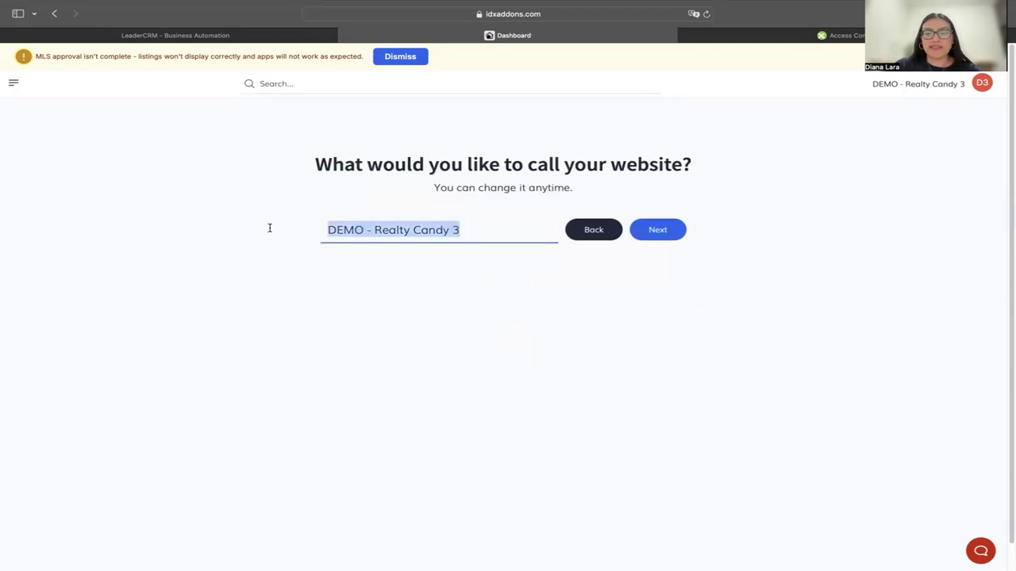
pyautogui.press('BackSpace')
pyautogui.write('Diana')
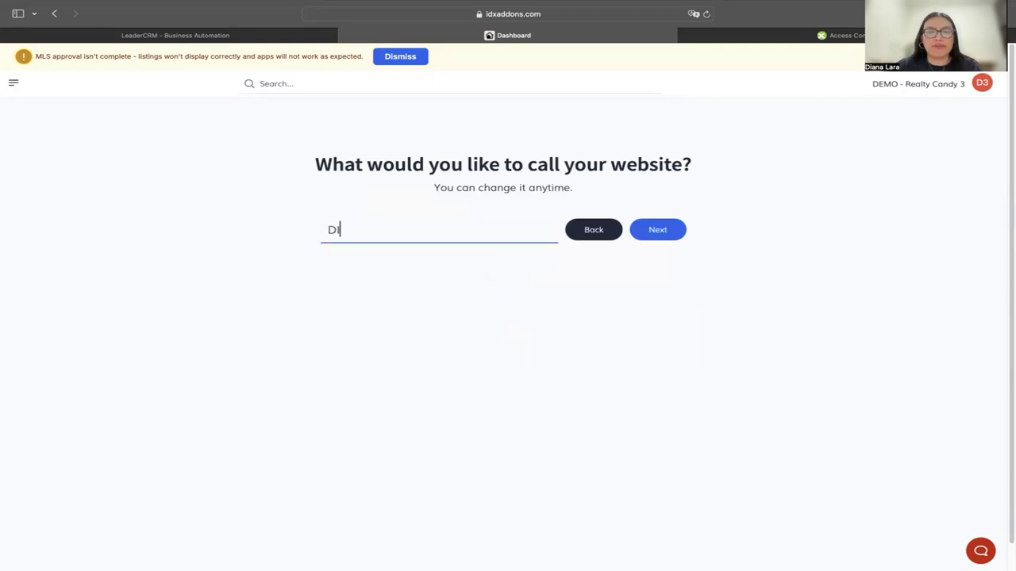
pyautogui.press('BackSpace')
pyautogui.press('BackSpace')
pyautogui.press('BackSpace')
pyautogui.write('ana Test One Clic')
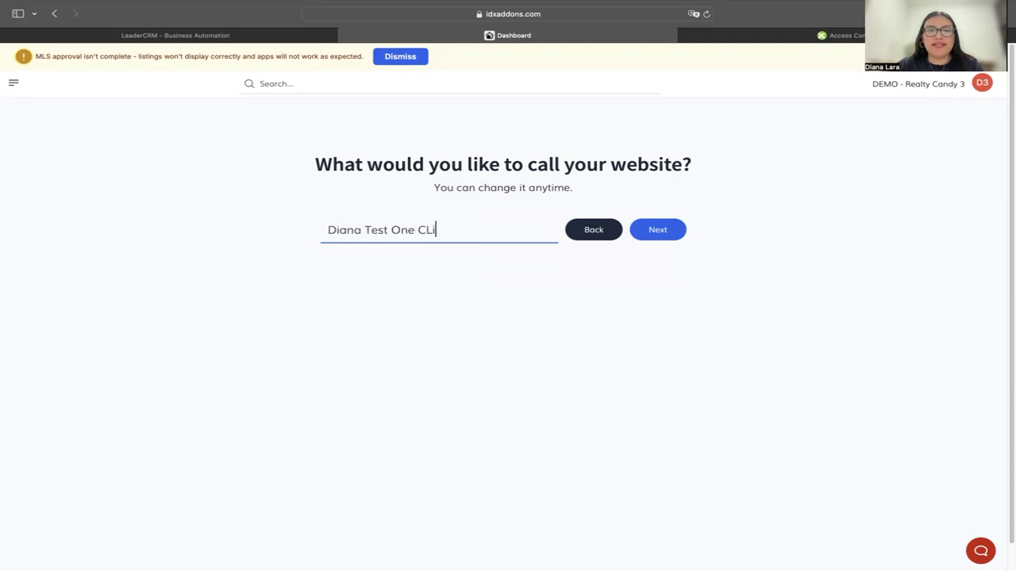
pyautogui.press('BackSpace')
pyautogui.press('BackSpace')
pyautogui.write('lick')
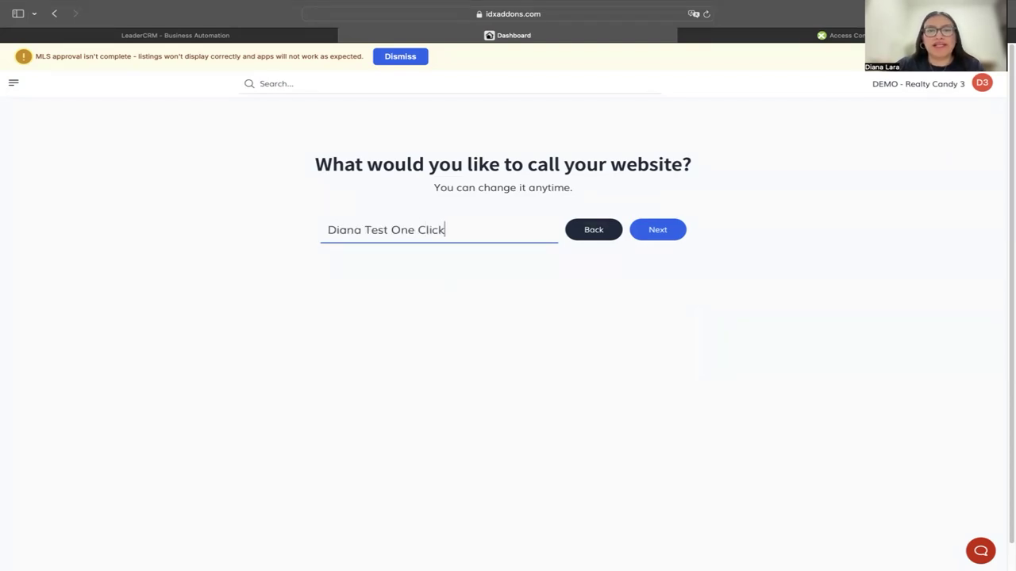
pyautogui.click(658, 229)
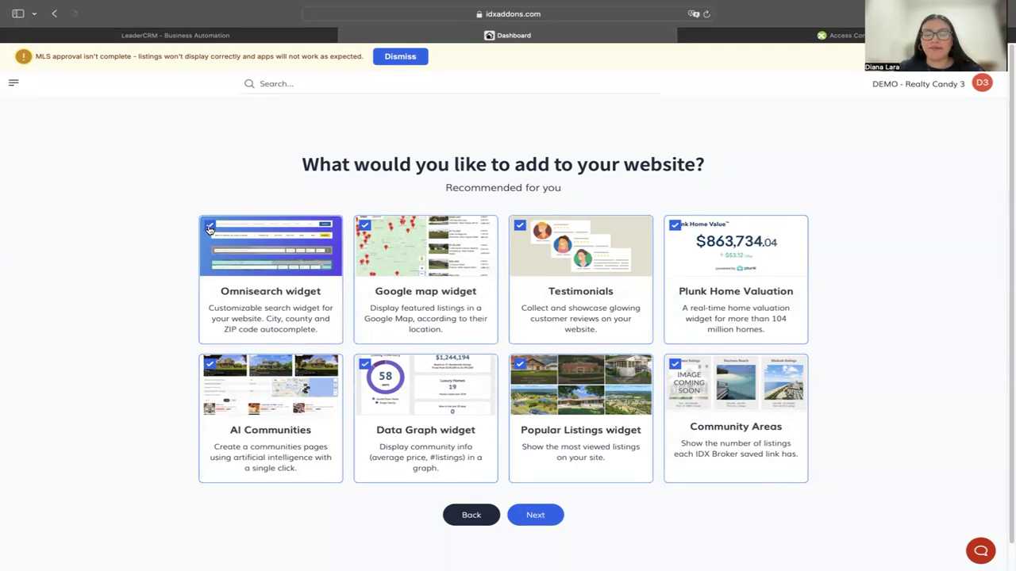
pyautogui.scroll(-1, 517, 419)
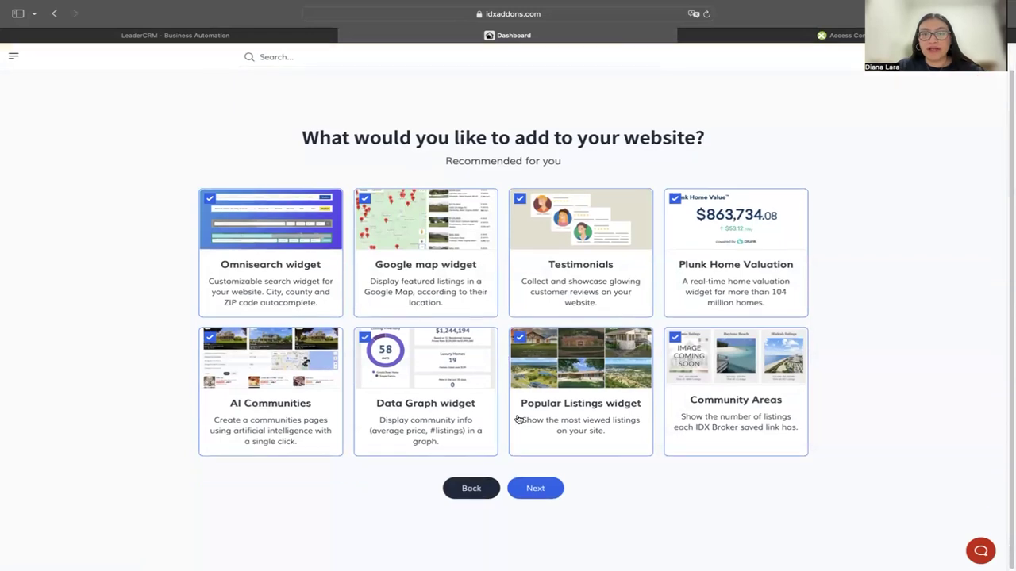
# Confirm the connected sub-account, skip the contact form, and keep all property types
pyautogui.click(540, 489)
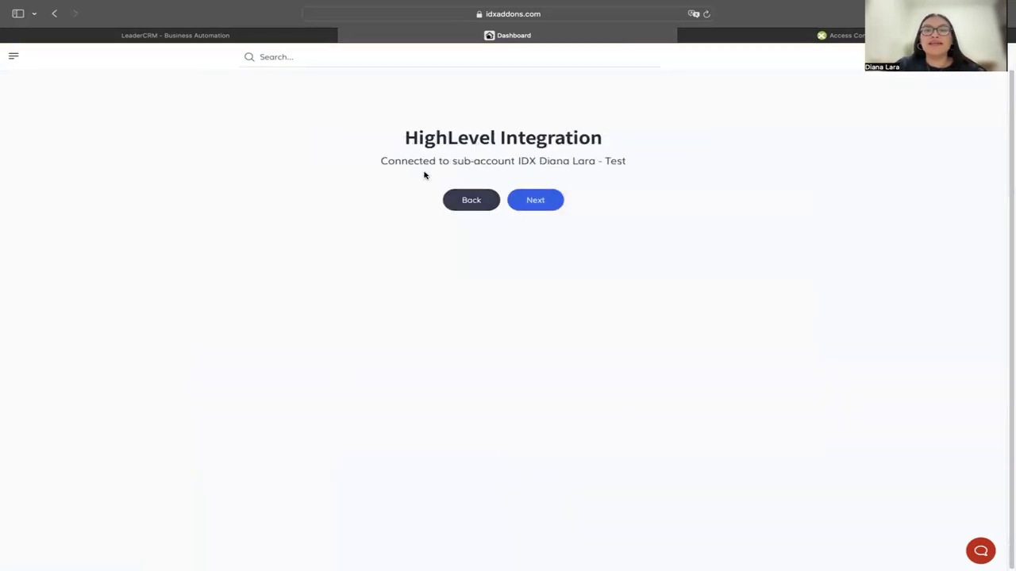
pyautogui.moveTo(388, 161); pyautogui.dragTo(664, 161)
pyautogui.click(581, 175)
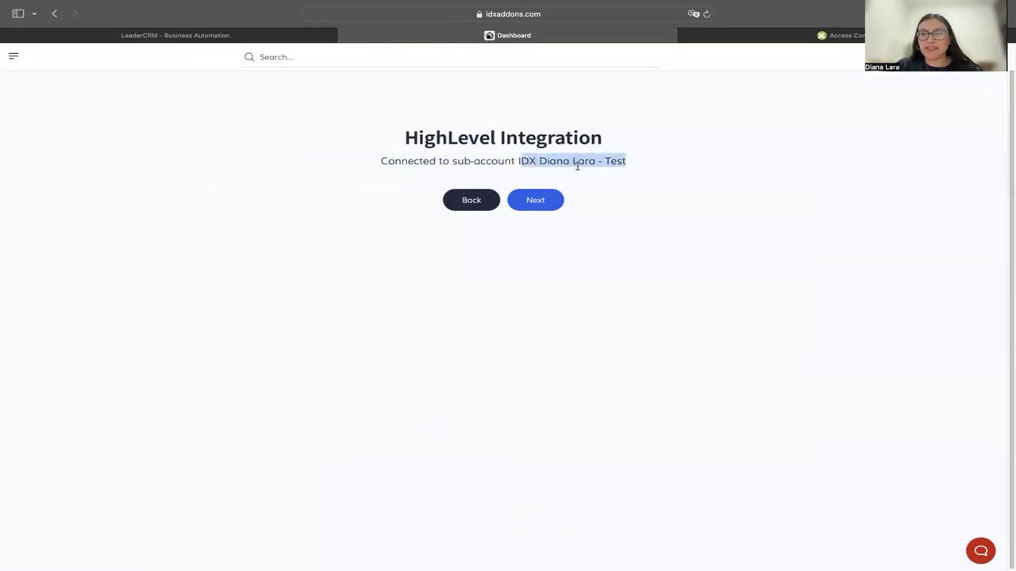
pyautogui.click(545, 204)
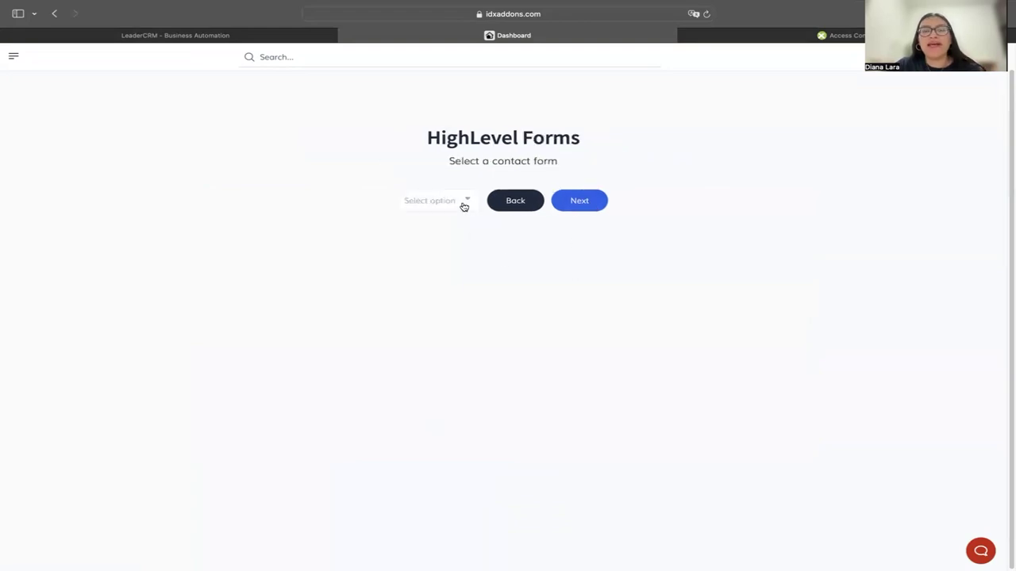
pyautogui.click(464, 205)
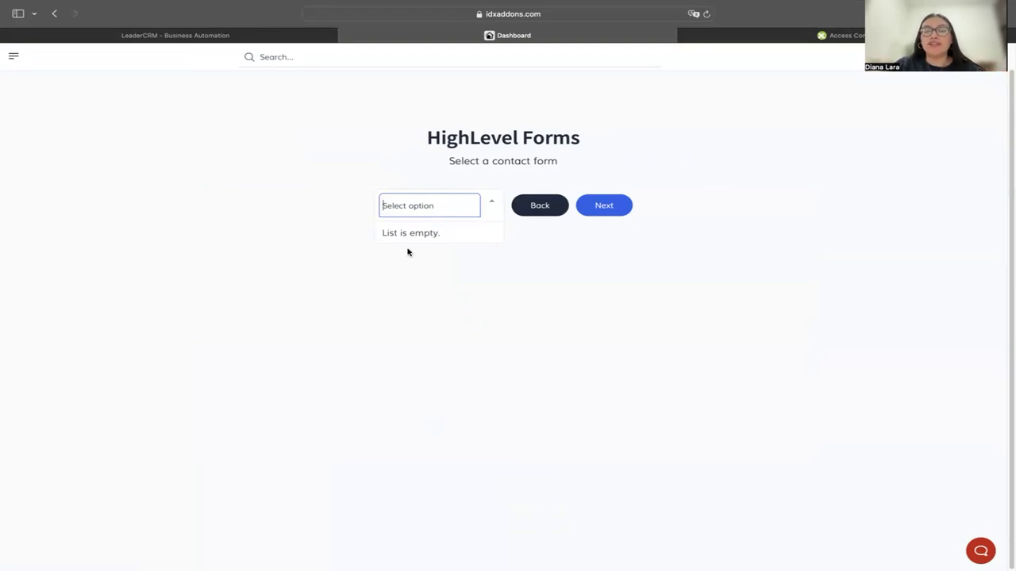
pyautogui.click(448, 295)
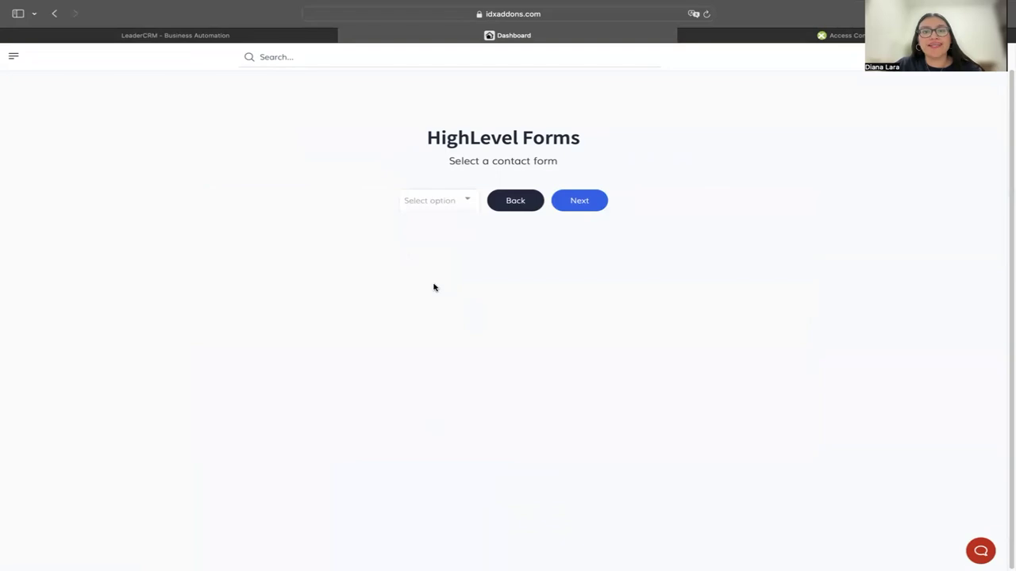
pyautogui.click(592, 207)
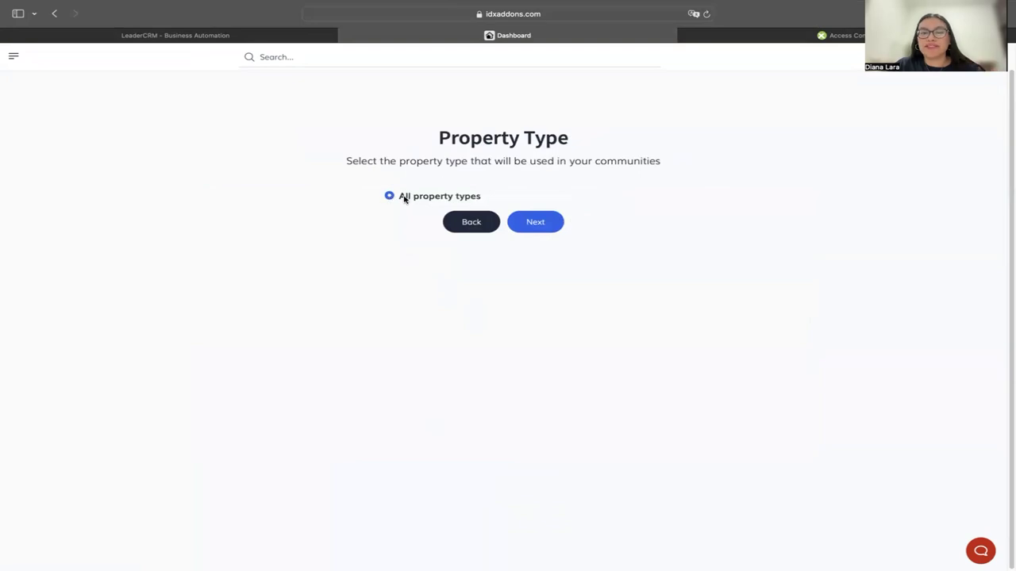
pyautogui.click(547, 220)
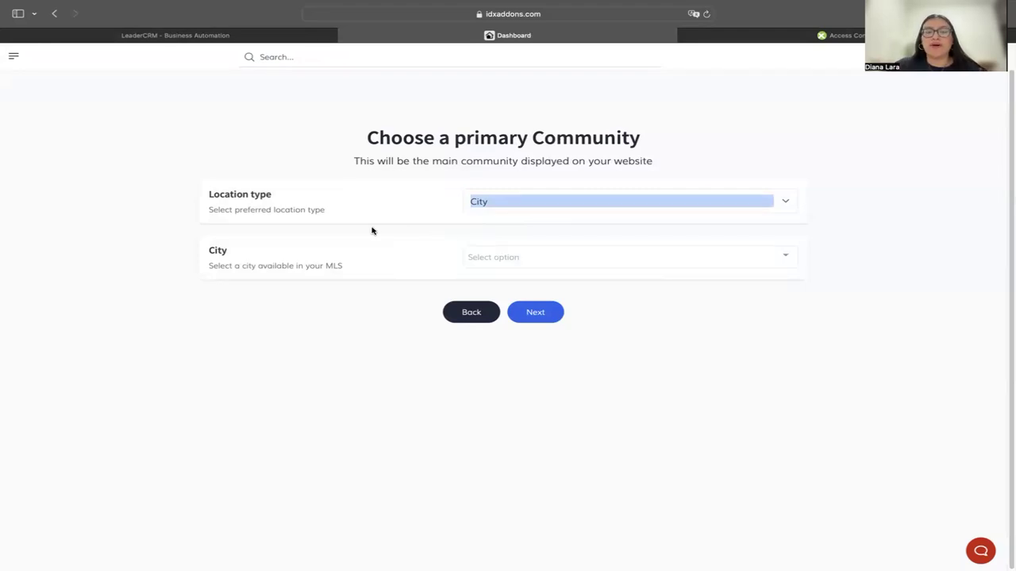
# Set the primary community to the city Aventura, FL
pyautogui.click(586, 202)
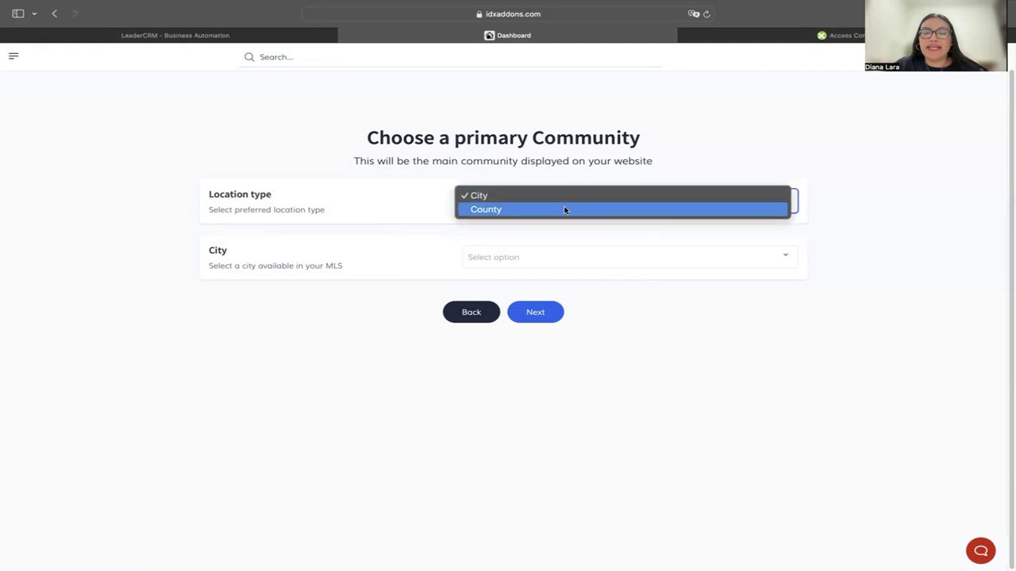
pyautogui.click(490, 198)
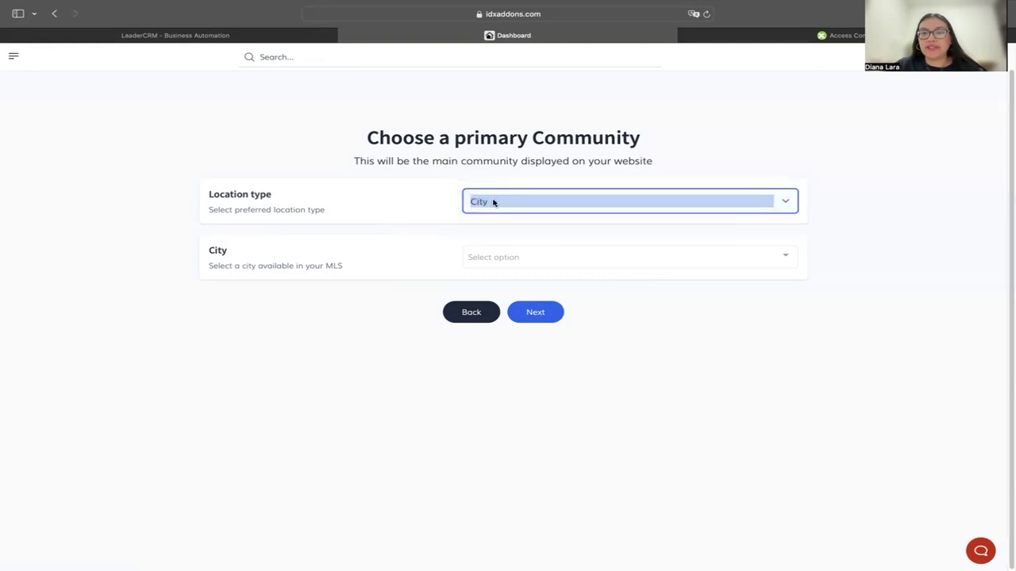
pyautogui.click(491, 257)
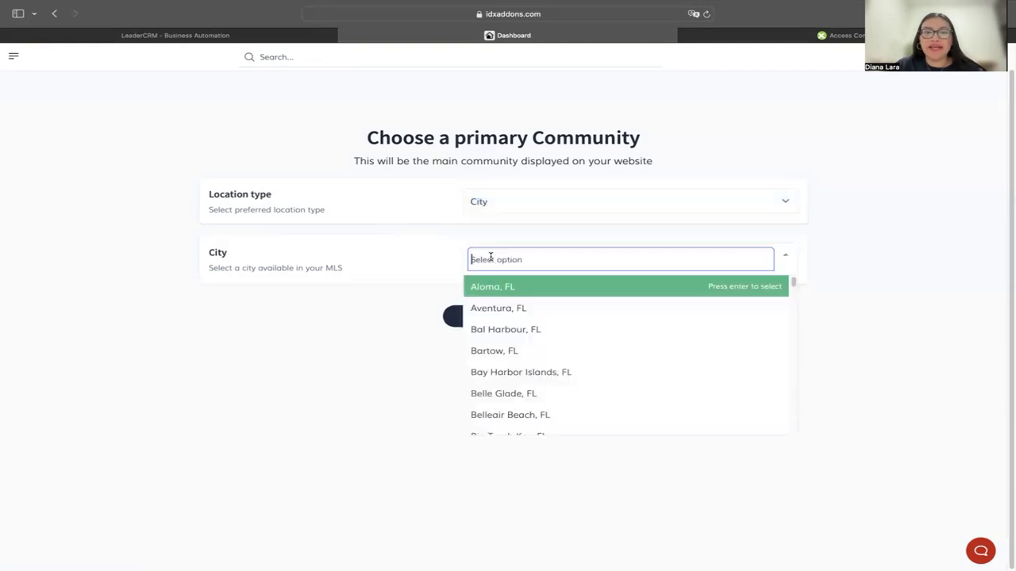
pyautogui.click(491, 308)
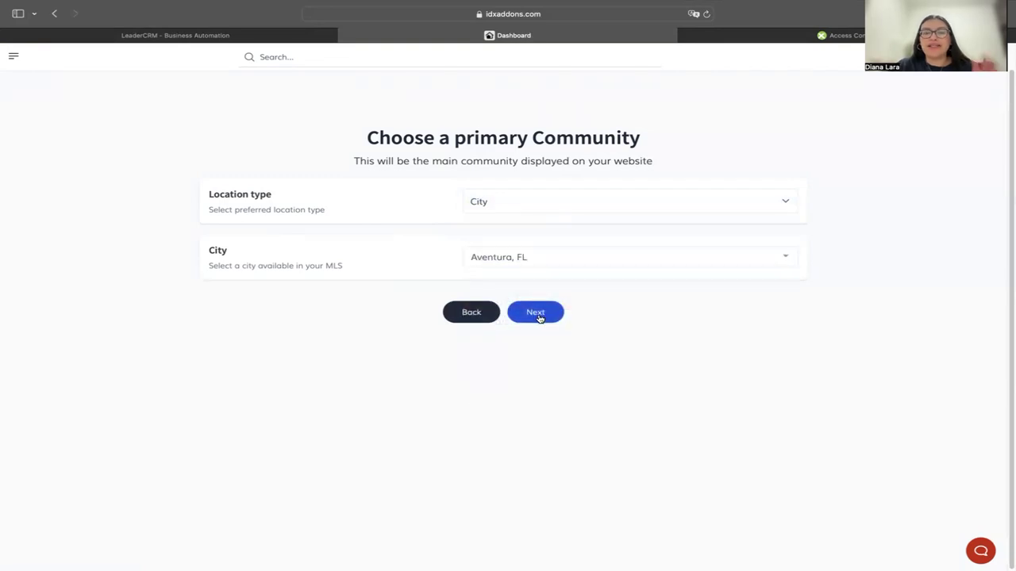
pyautogui.click(537, 314)
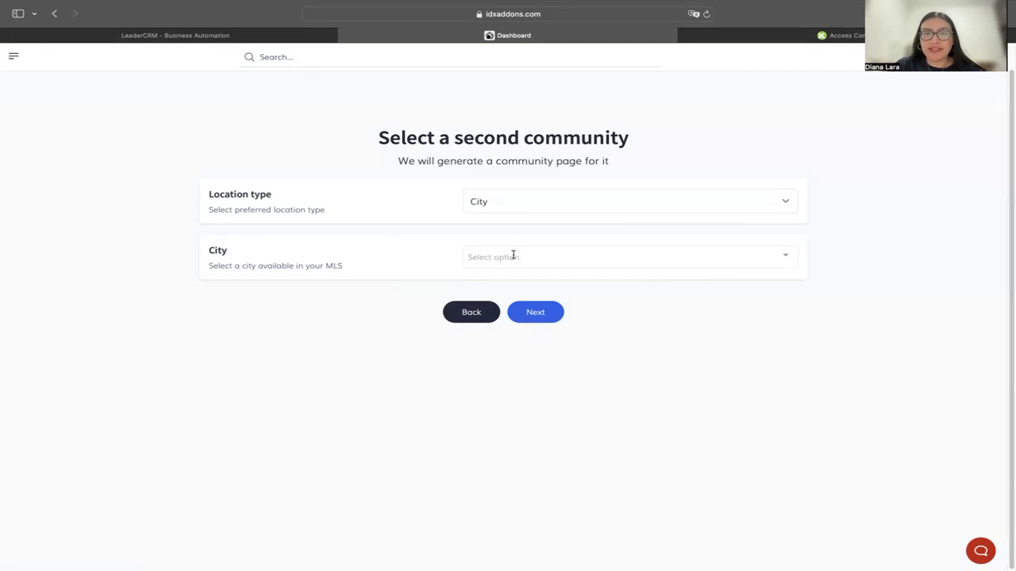
# Set the second community to the city Brandon, FL
pyautogui.click(476, 205)
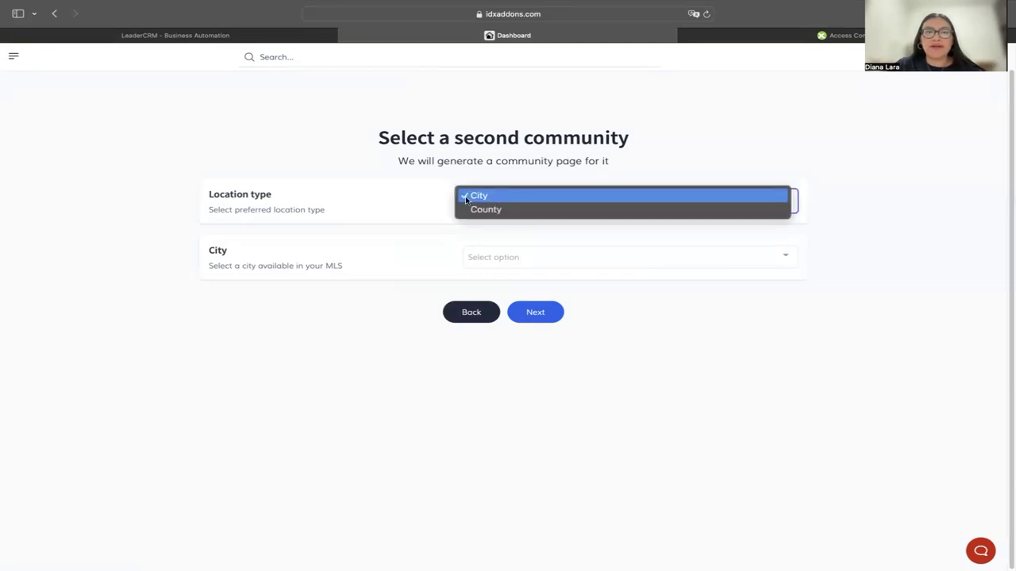
pyautogui.click(479, 195)
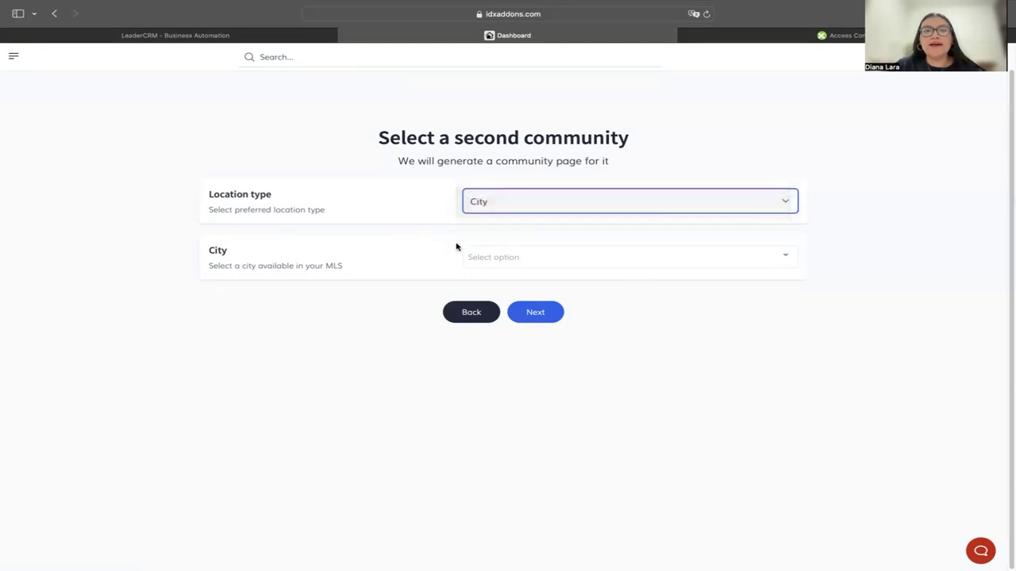
pyautogui.click(544, 252)
pyautogui.scroll(-3, 576, 360)
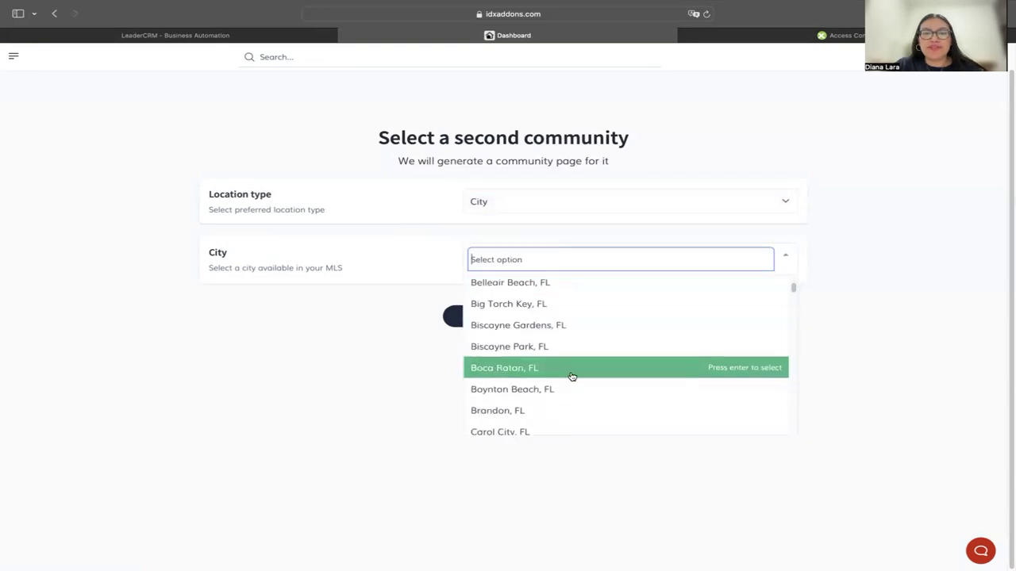
pyautogui.click(511, 412)
pyautogui.click(536, 316)
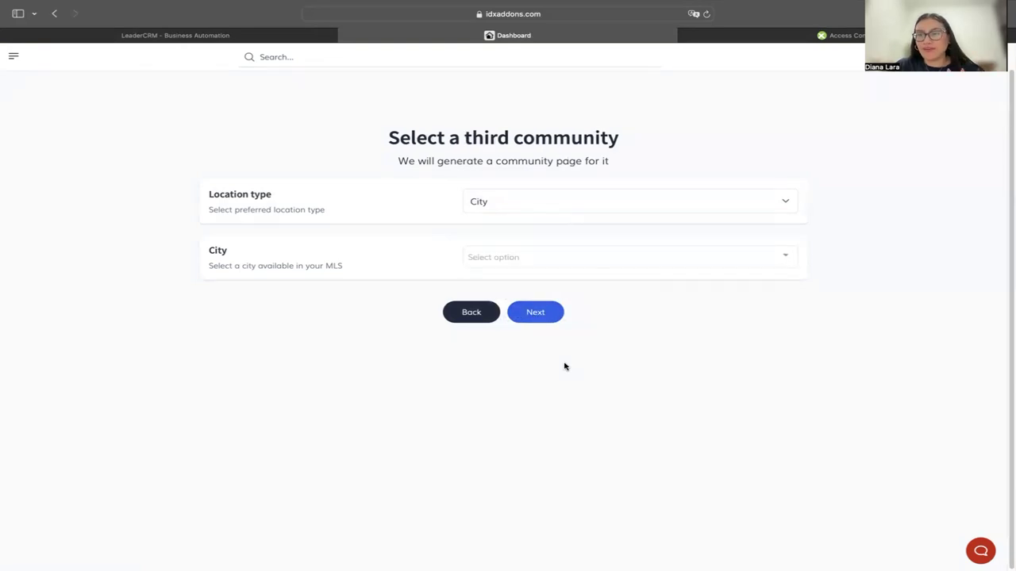
# Set the third community to Delray Beach, FL and start generating the website content
pyautogui.click(503, 254)
pyautogui.scroll(-5, 530, 341)
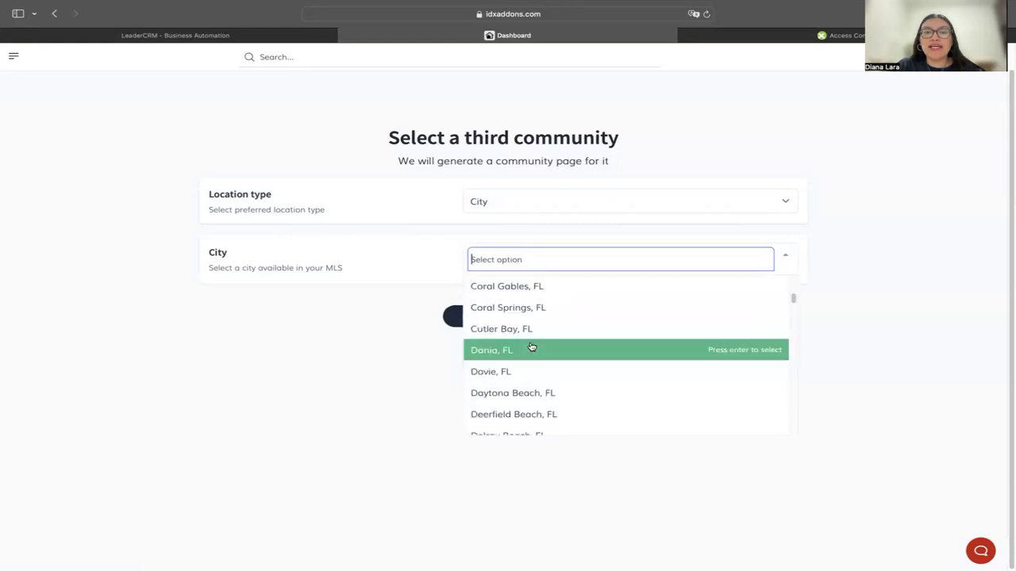
pyautogui.scroll(-2, 580, 394)
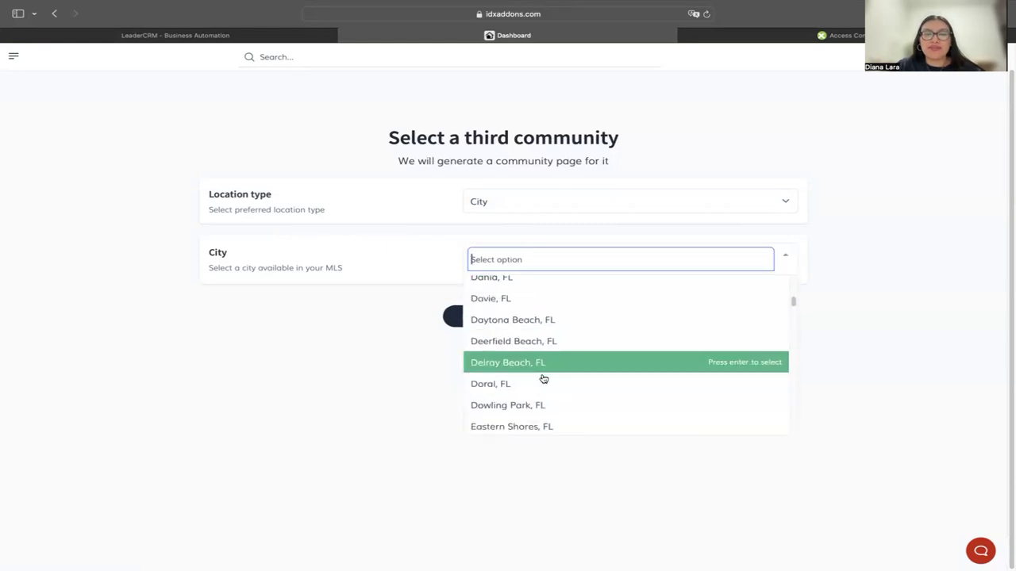
pyautogui.click(531, 363)
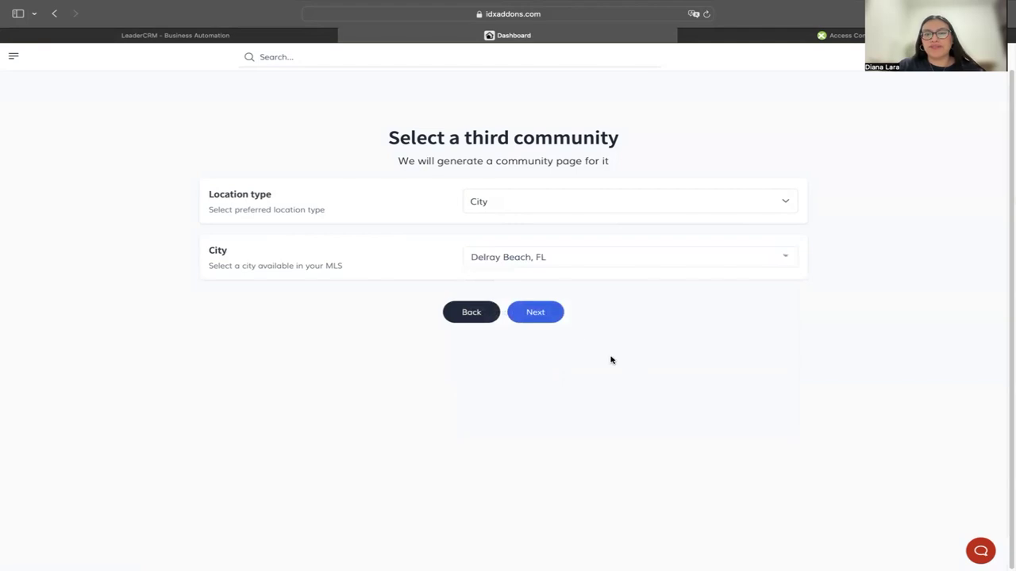
pyautogui.click(542, 314)
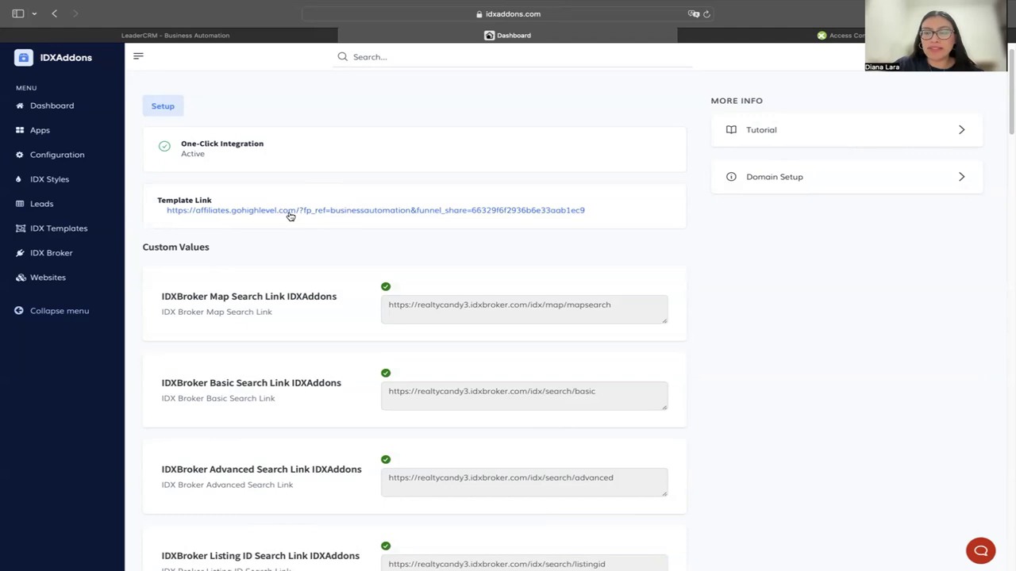
# Switch to the LeaderCRM HighLevel account's browser tab
pyautogui.click(211, 37)
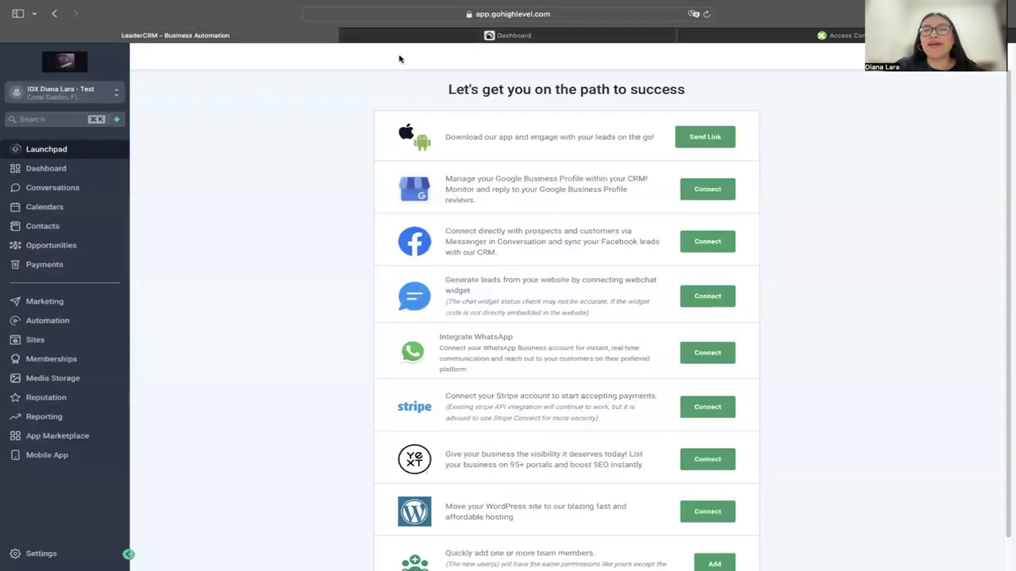
# Return to the IDXAddons setup page to open its Template Link in a new tab
pyautogui.click(510, 14)
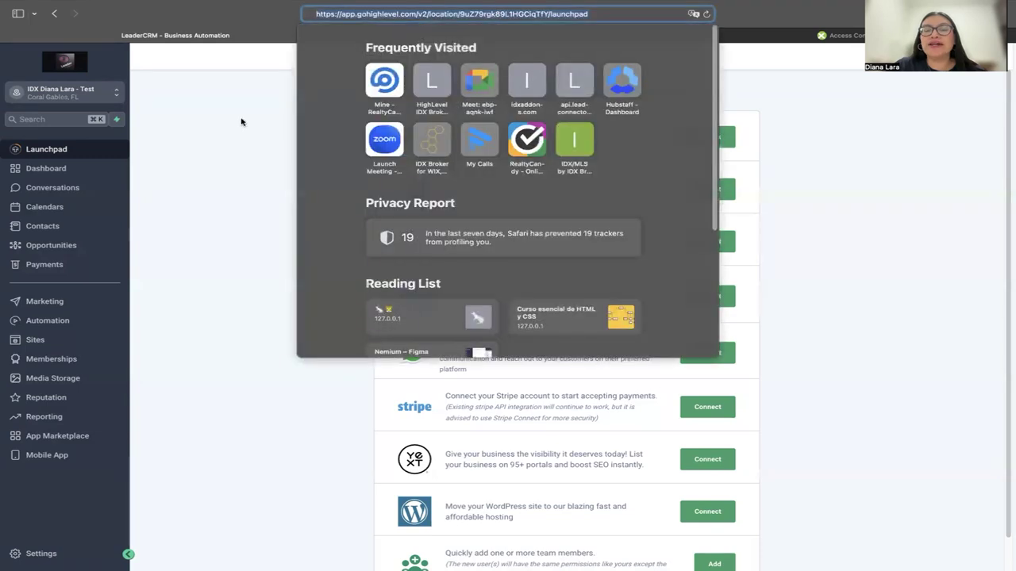
pyautogui.click(238, 119)
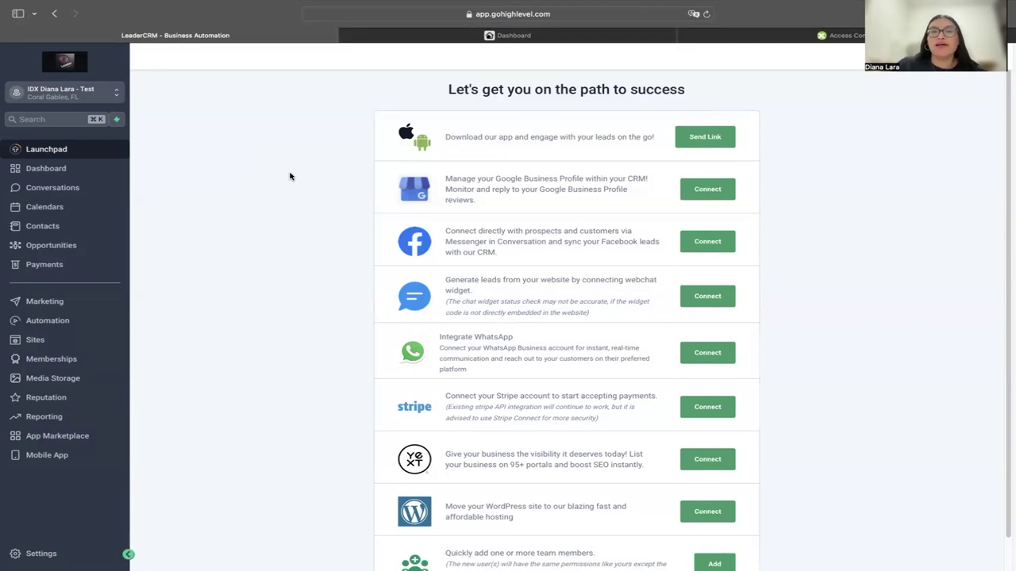
pyautogui.click(426, 38)
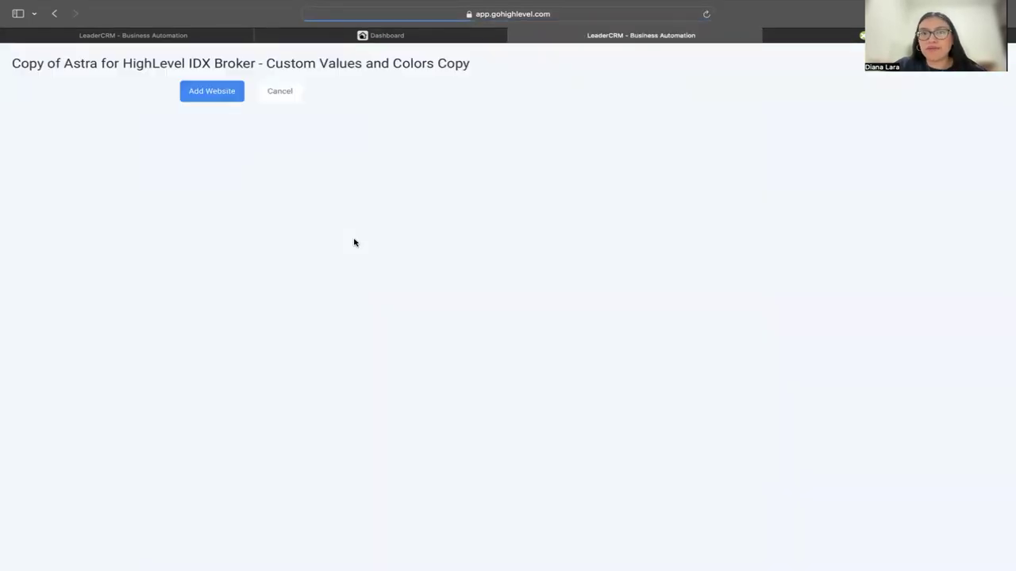
# Add the Astra template as a website and clone it into the test sub-account location
pyautogui.moveTo(13, 63); pyautogui.dragTo(307, 64)
pyautogui.click(408, 130)
pyautogui.click(200, 98)
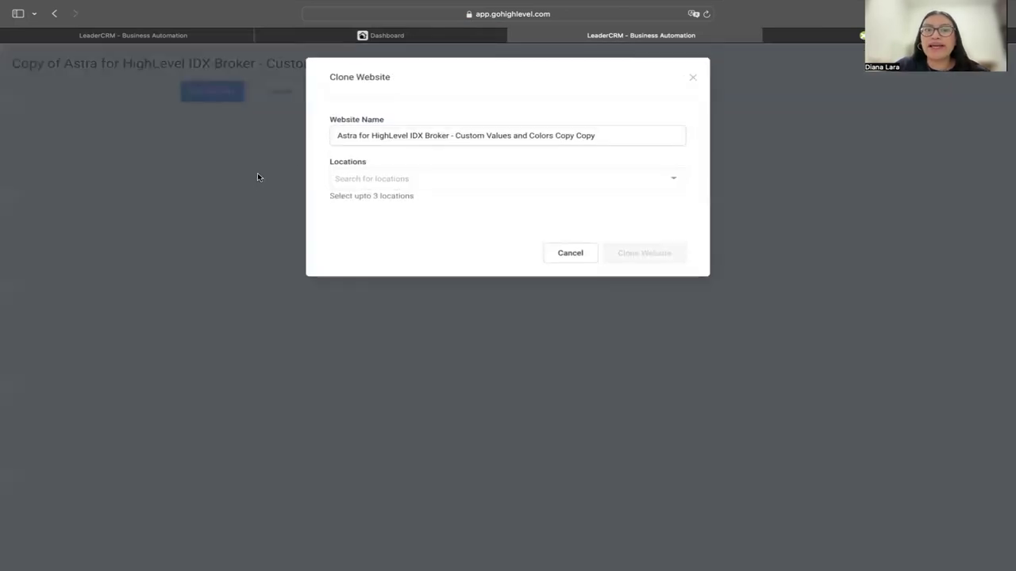
pyautogui.click(397, 180)
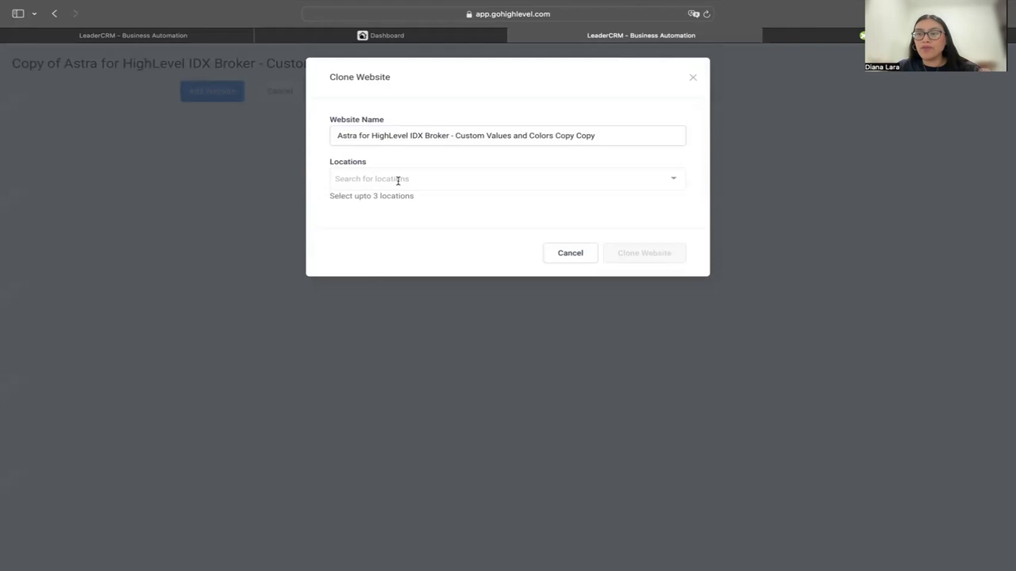
pyautogui.click(398, 180)
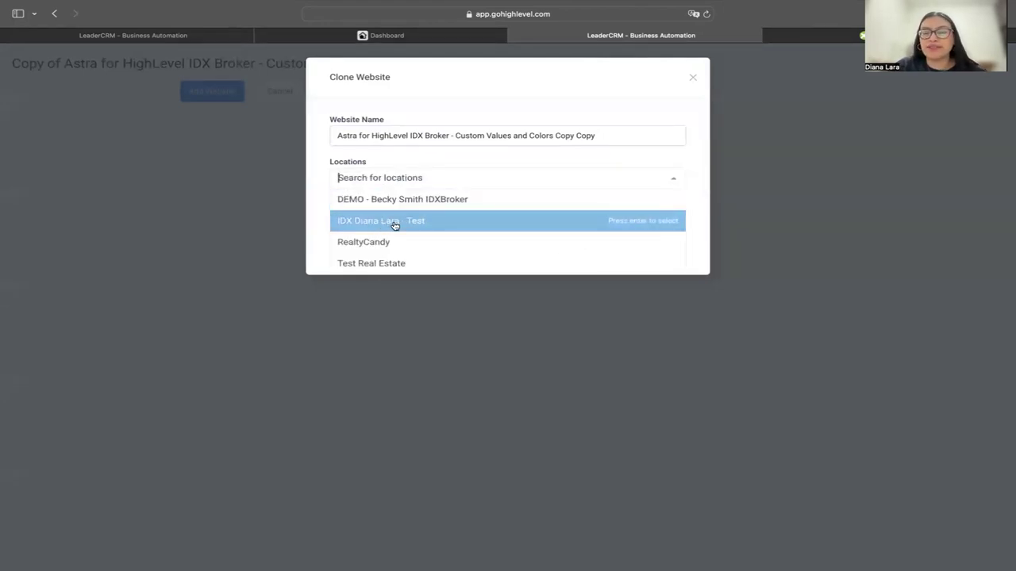
pyautogui.click(364, 225)
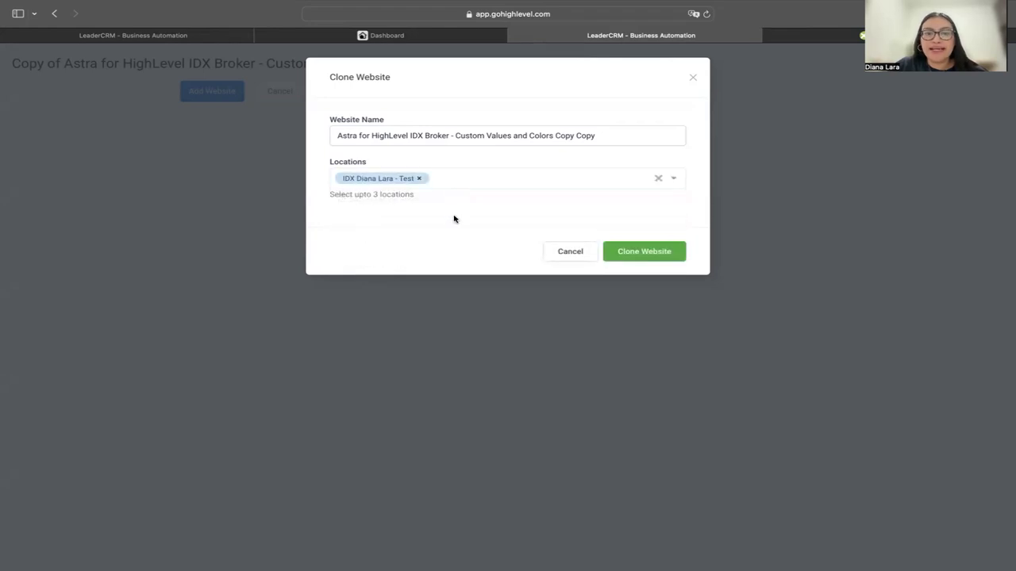
pyautogui.click(639, 262)
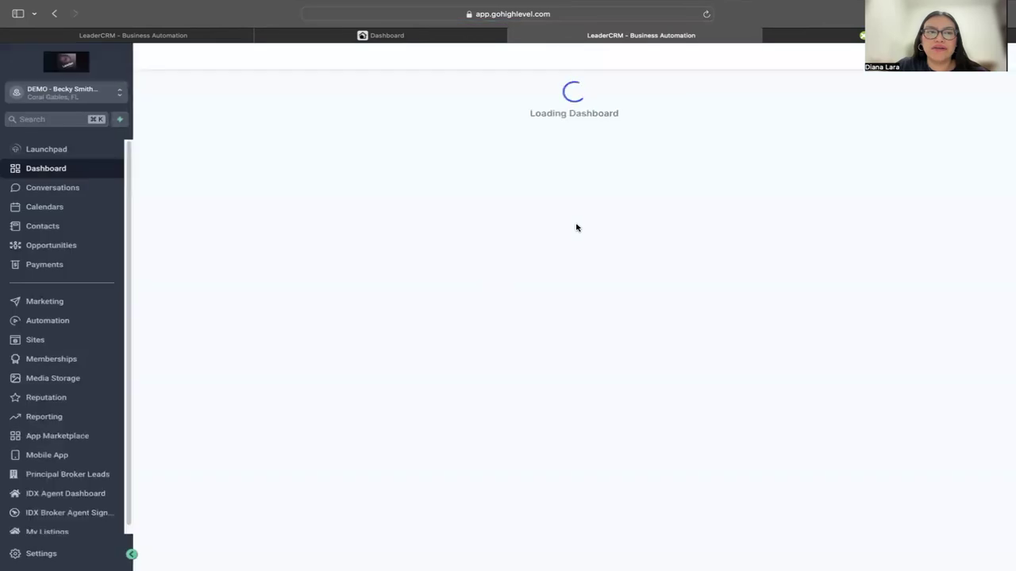
# Switch to the test sub-account and show its Sites > Websites list
pyautogui.click(94, 97)
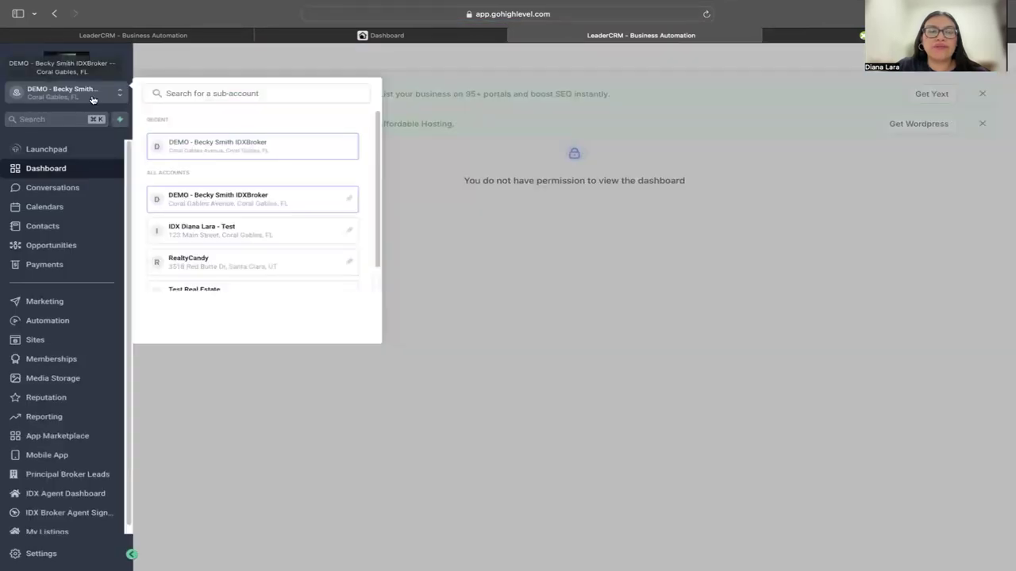
pyautogui.click(218, 228)
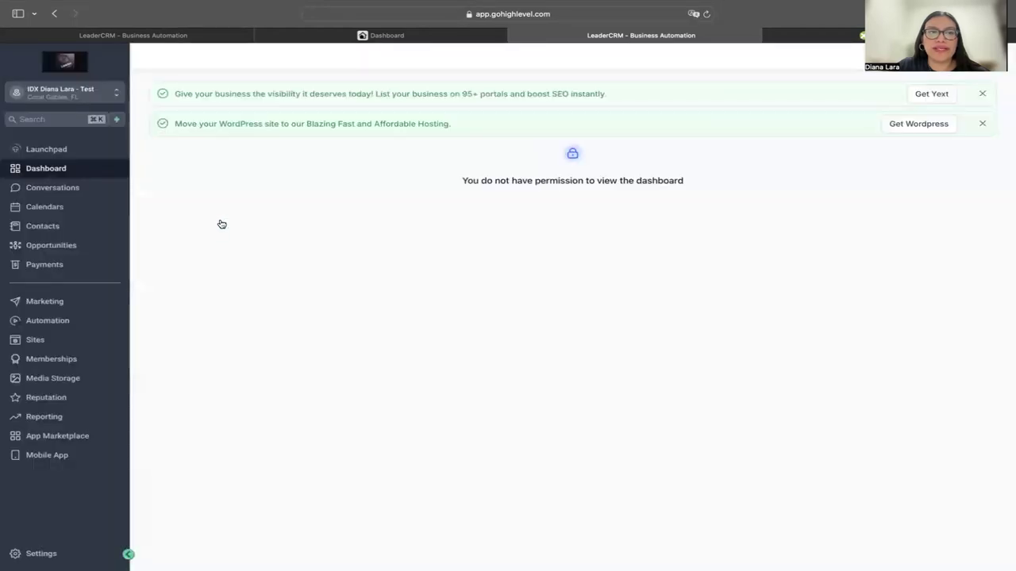
pyautogui.click(34, 341)
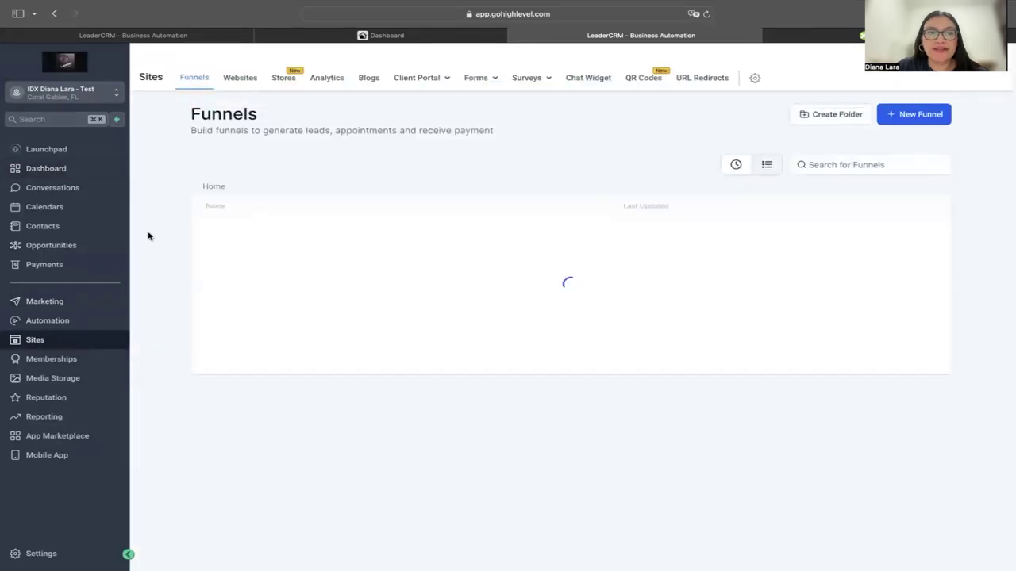
pyautogui.click(237, 80)
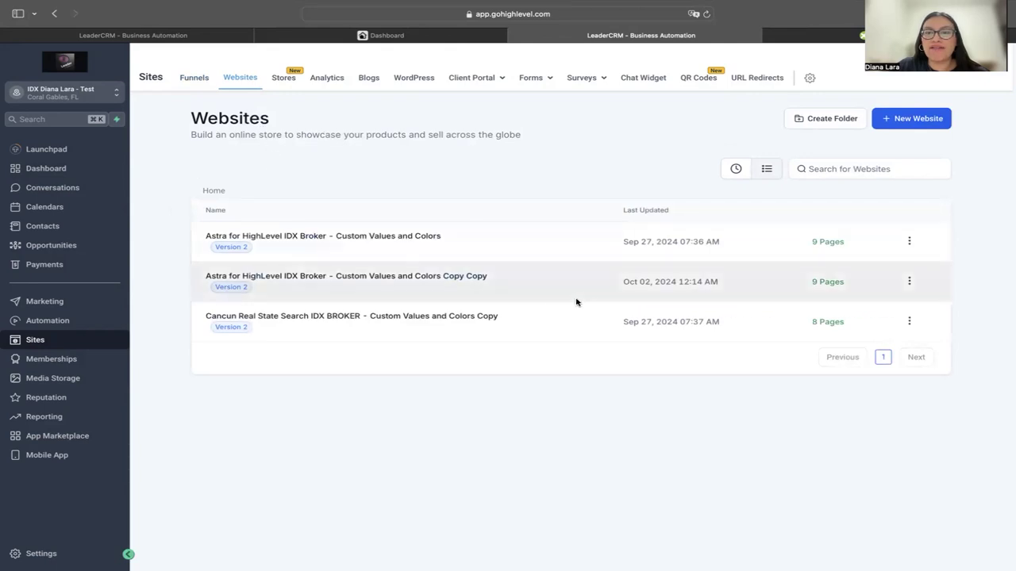
# Check the new copy's last-updated date, then open the 'Astra for HighLevel IDX Broker - Custom Values and Colors Copy Copy' website's pages
pyautogui.moveTo(621, 283); pyautogui.dragTo(683, 291)
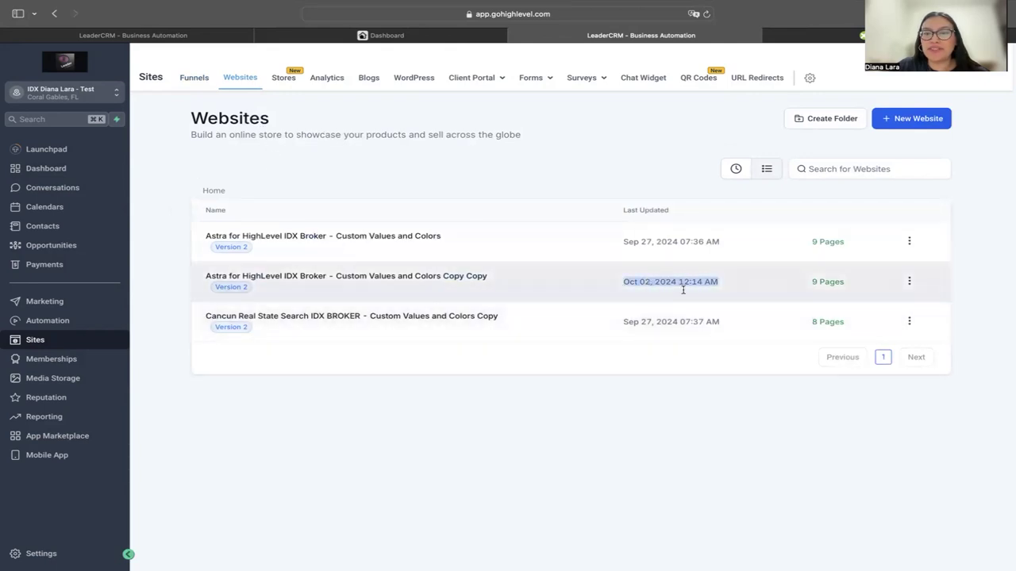
pyautogui.click(682, 290)
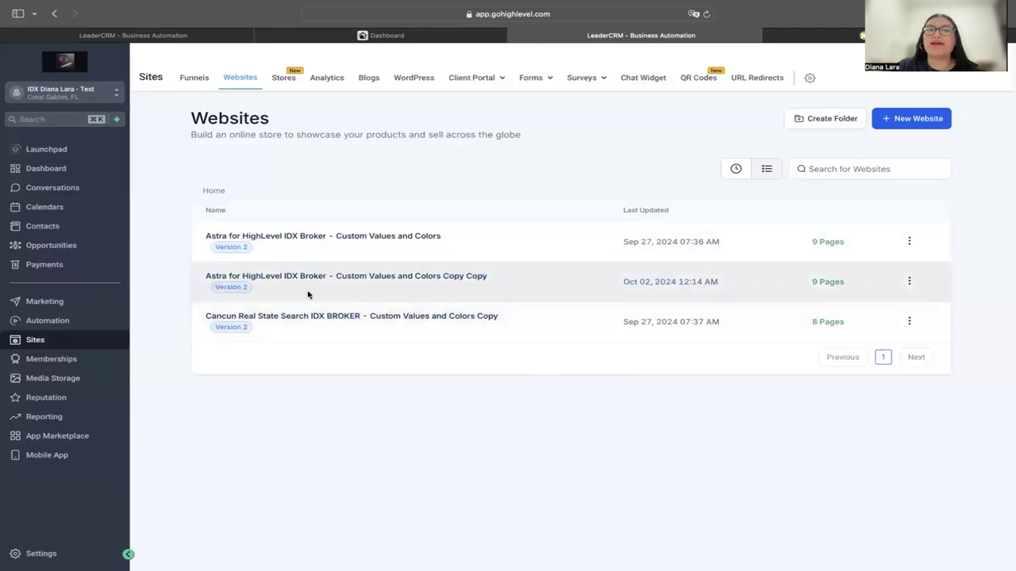
pyautogui.moveTo(621, 283); pyautogui.dragTo(713, 285)
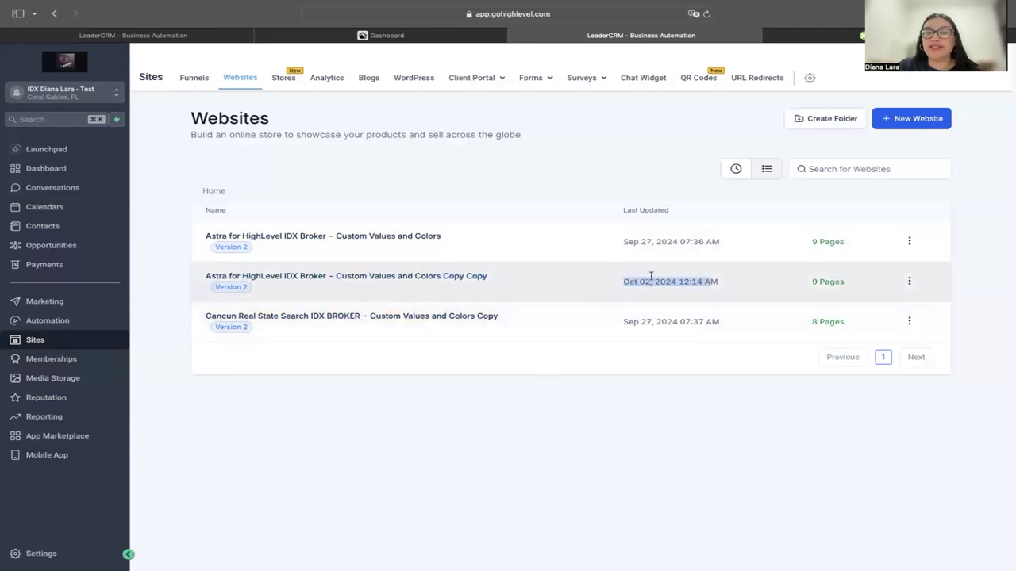
pyautogui.click(372, 279)
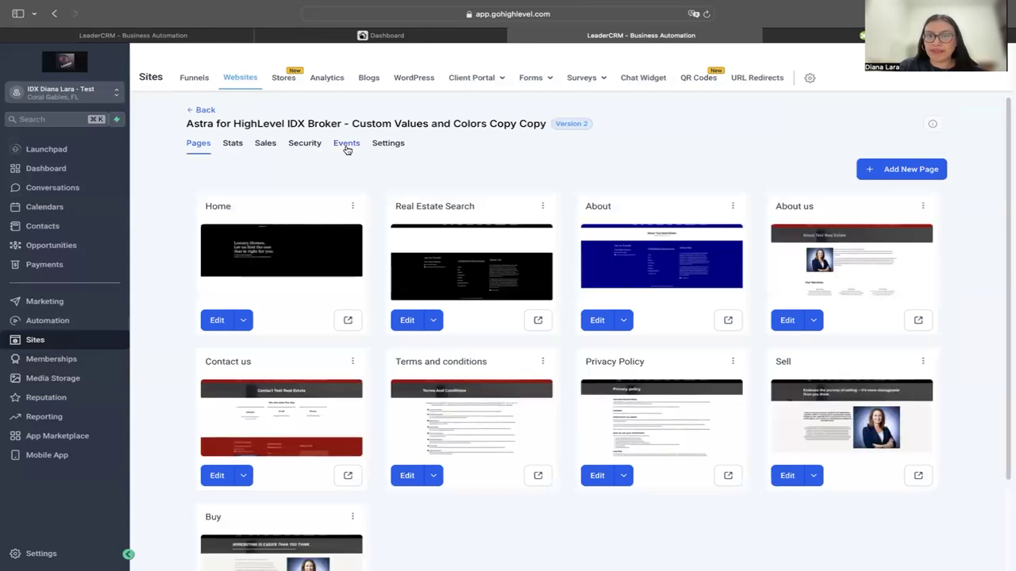
pyautogui.scroll(-1, 347, 150)
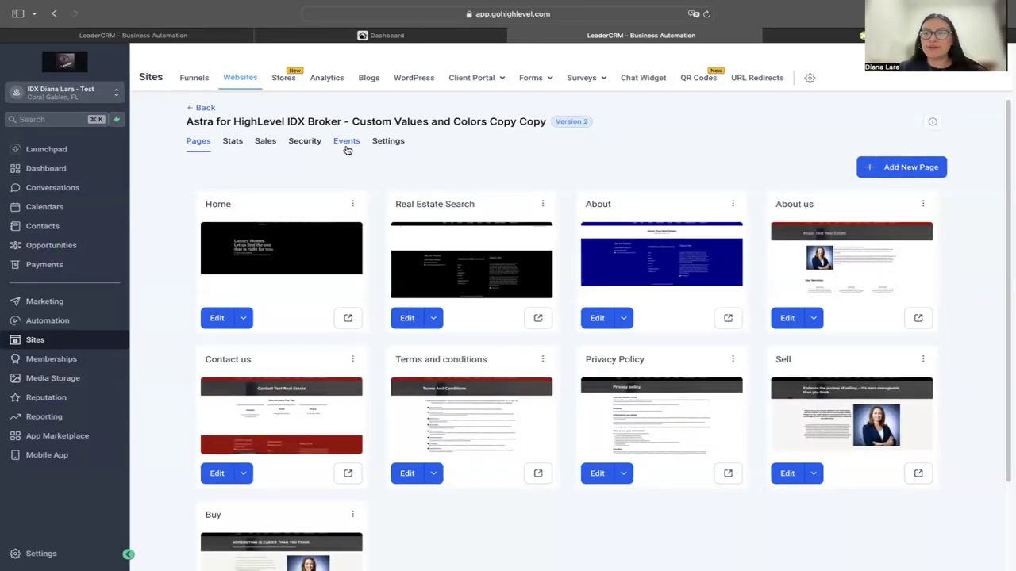